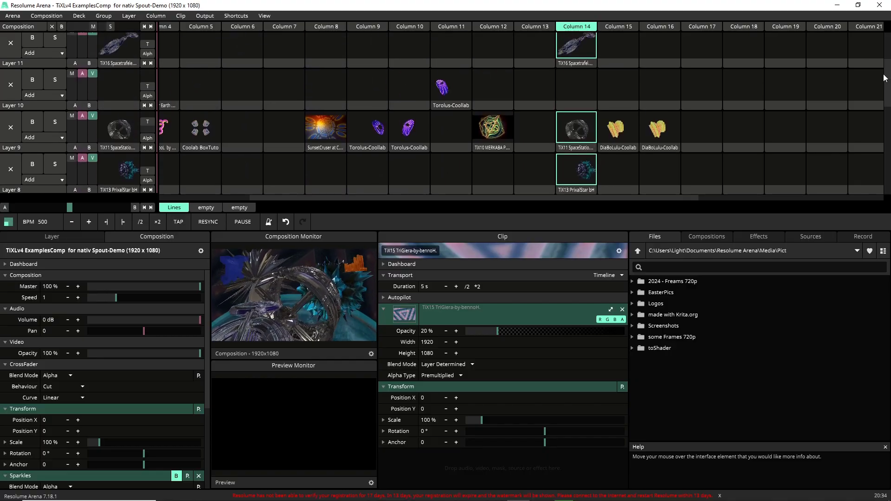
Solo Layer 9 and show its Column 14 SpaceStation clip in the preview.
{"action": "left_click_drag", "start_coordinate": [884, 78], "coordinate": [889, 54]}
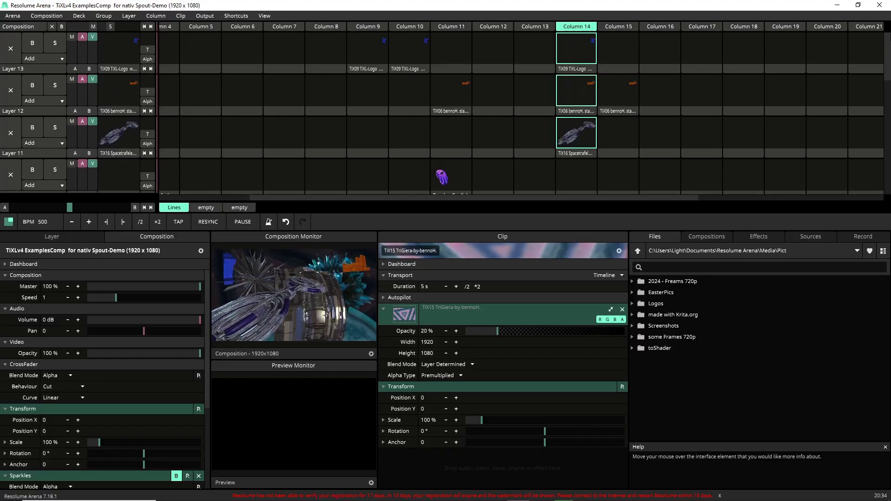
{"action": "scroll", "coordinate": [866, 84], "scroll_direction": "down", "scroll_amount": 2}
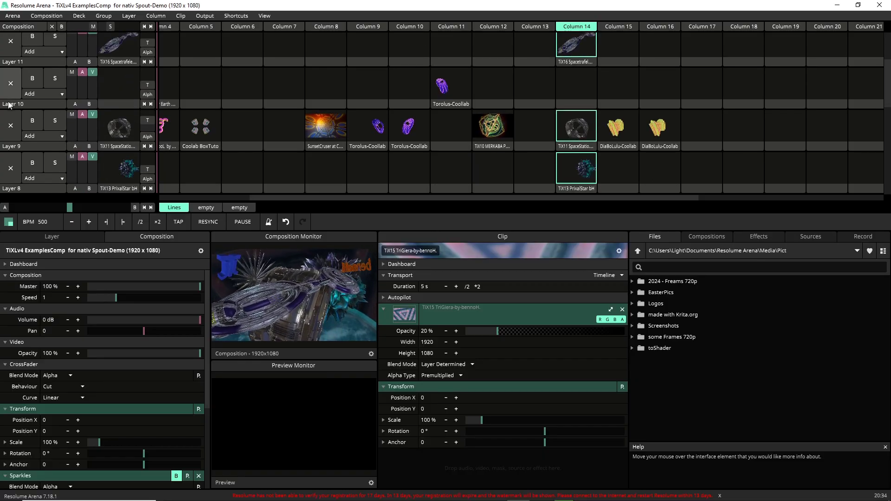
{"action": "left_click", "coordinate": [55, 121]}
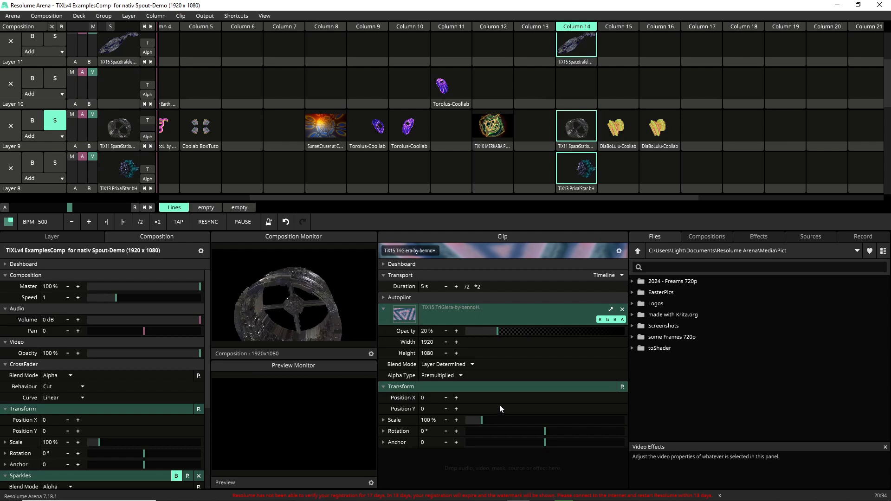
{"action": "left_click", "coordinate": [576, 127]}
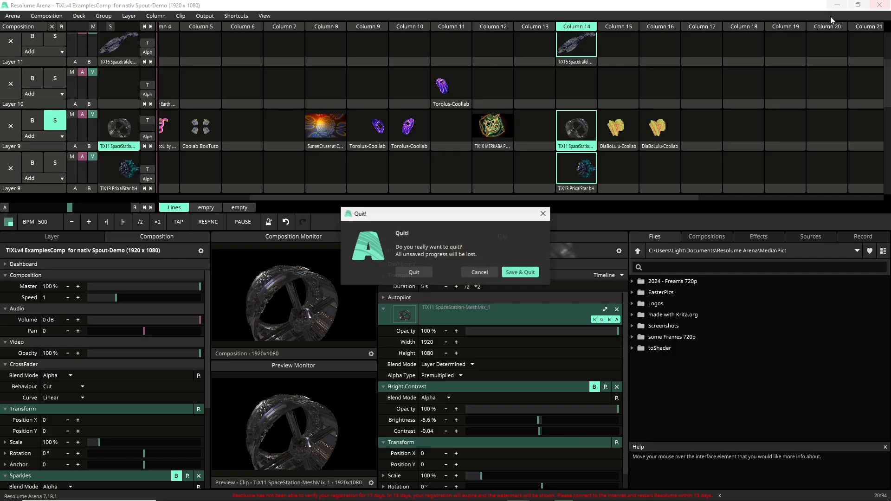
Save the composition while quitting Resolume Arena and switch to TiXL in a maximized window.
{"action": "left_click", "coordinate": [512, 269]}
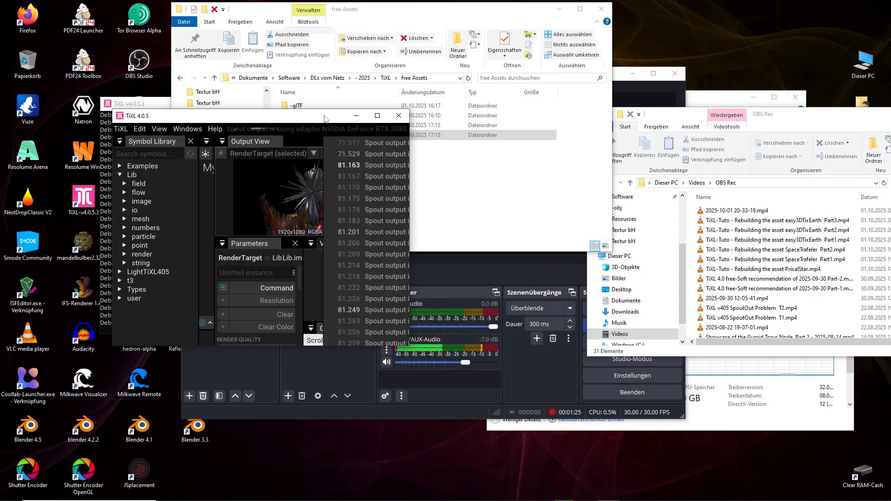
{"action": "left_click", "coordinate": [377, 116]}
{"action": "left_click", "coordinate": [285, 261]}
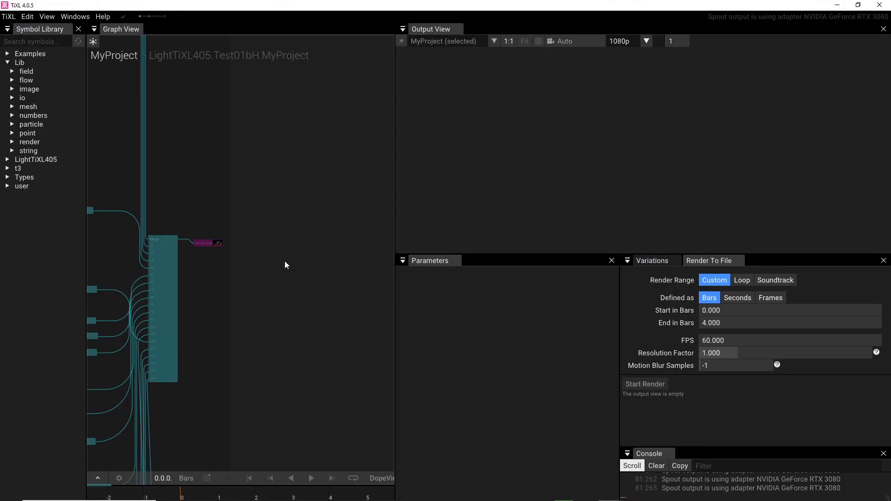
Look over the MyProject node graph, including the layer outputs, the logo and text mesh chains, and the titled space groups.
{"action": "right_click_drag", "start_coordinate": [258, 337], "coordinate": [321, 249]}
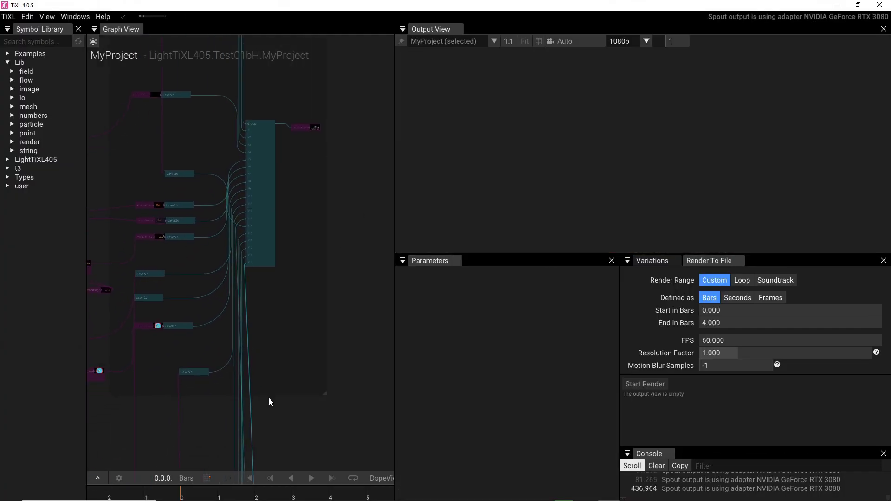
{"action": "right_click_drag", "start_coordinate": [315, 384], "coordinate": [324, 281]}
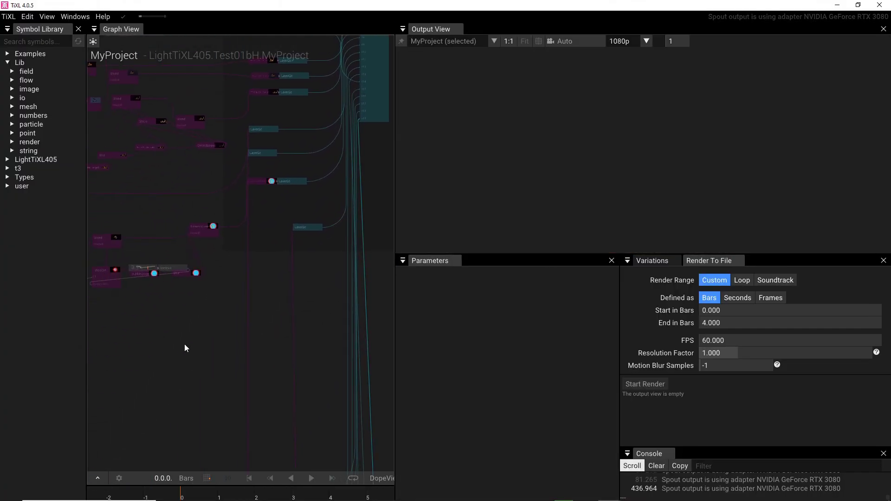
{"action": "scroll", "coordinate": [285, 377], "scroll_direction": "down", "scroll_amount": 5}
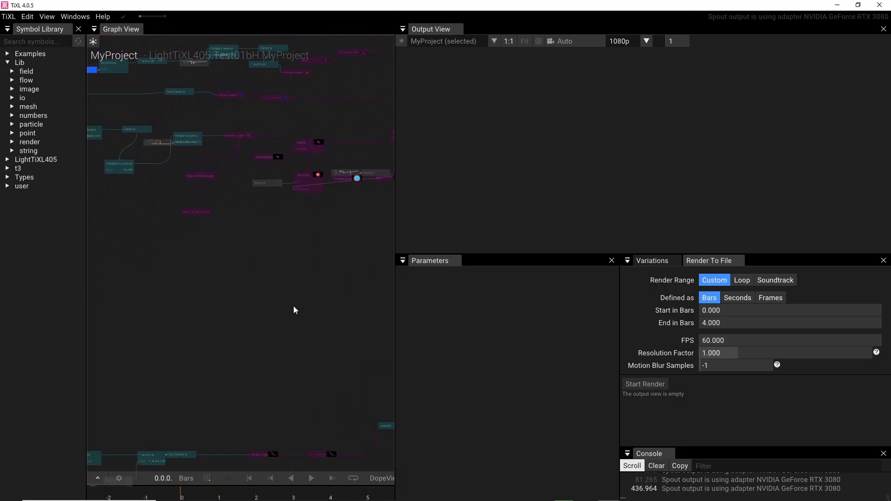
{"action": "right_click_drag", "start_coordinate": [193, 317], "coordinate": [197, 147]}
{"action": "right_click_drag", "start_coordinate": [149, 224], "coordinate": [171, 171]}
{"action": "scroll", "coordinate": [176, 169], "scroll_direction": "up", "scroll_amount": 3}
{"action": "right_click_drag", "start_coordinate": [157, 249], "coordinate": [157, 74]}
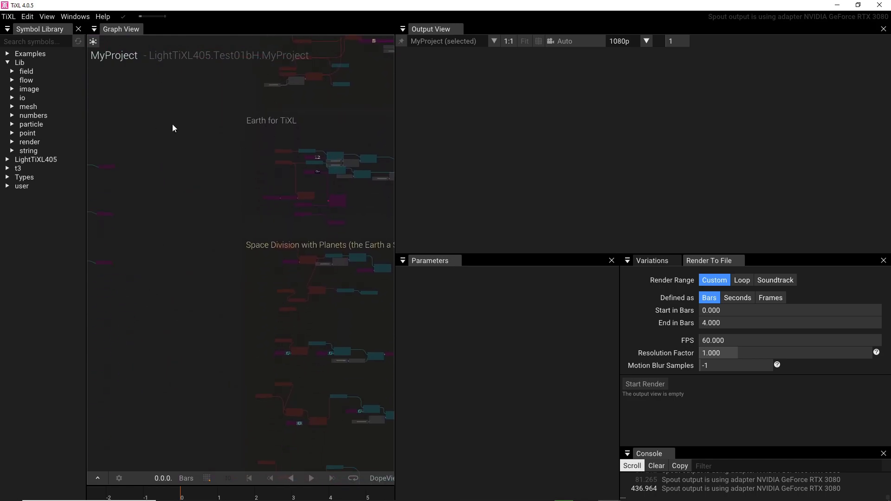
{"action": "right_click_drag", "start_coordinate": [170, 246], "coordinate": [150, 93]}
{"action": "right_click_drag", "start_coordinate": [146, 243], "coordinate": [151, 458]}
{"action": "right_click_drag", "start_coordinate": [172, 257], "coordinate": [158, 51]}
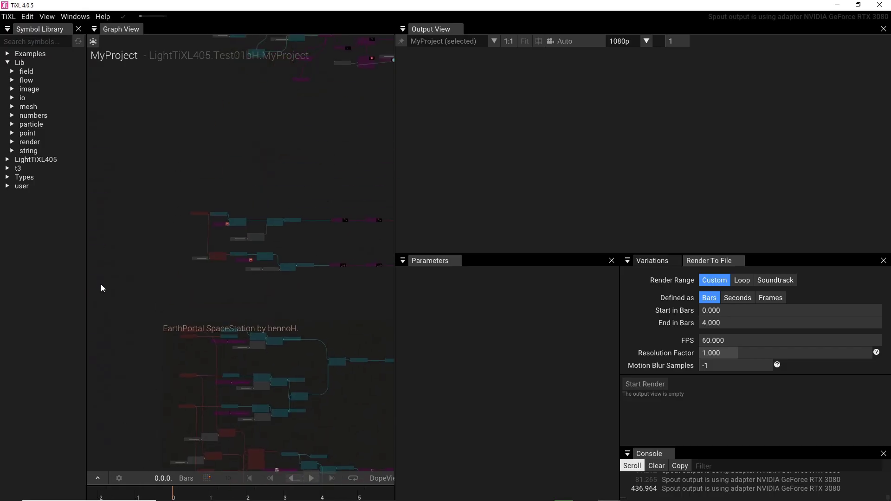
{"action": "right_click_drag", "start_coordinate": [176, 111], "coordinate": [212, 463]}
{"action": "scroll", "coordinate": [182, 402], "scroll_direction": "down", "scroll_amount": 5}
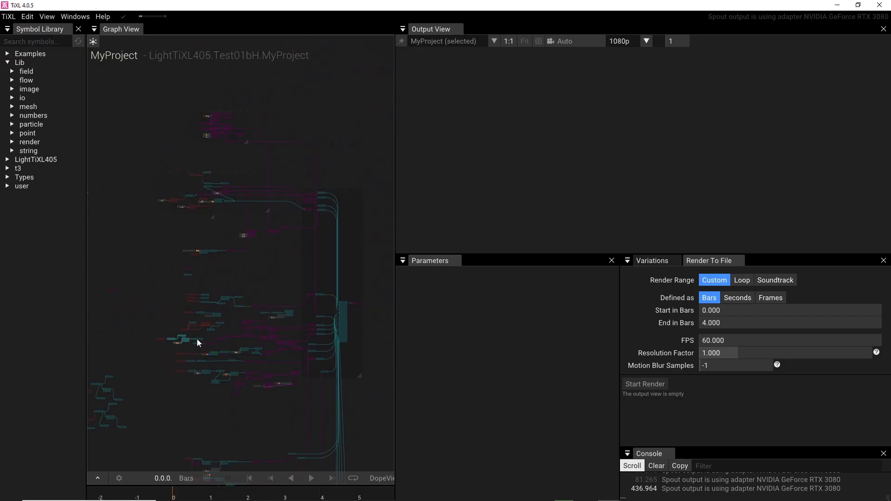
{"action": "scroll", "coordinate": [184, 355], "scroll_direction": "up", "scroll_amount": 6}
{"action": "scroll", "coordinate": [183, 353], "scroll_direction": "up", "scroll_amount": 2}
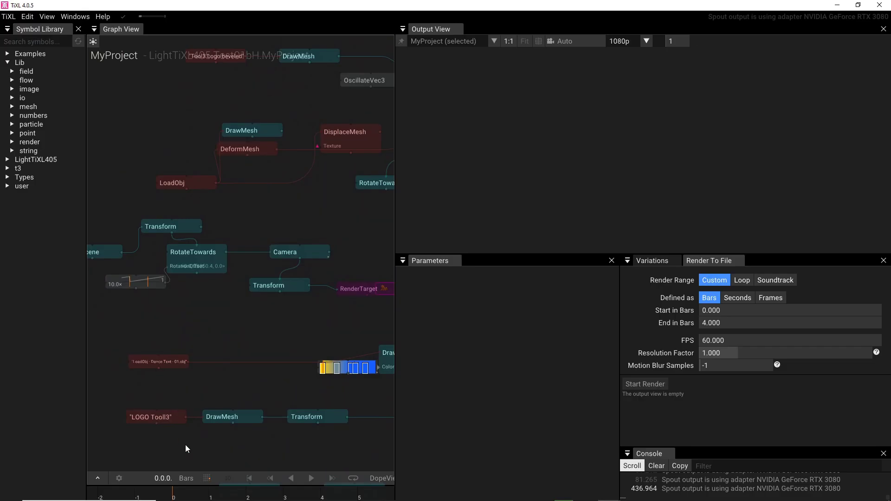
{"action": "scroll", "coordinate": [101, 378], "scroll_direction": "down", "scroll_amount": 6}
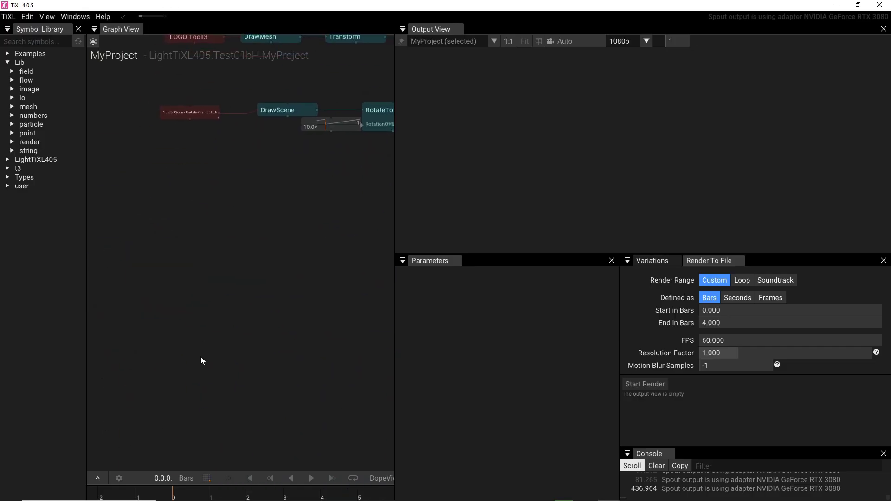
{"action": "scroll", "coordinate": [198, 323], "scroll_direction": "down", "scroll_amount": 3}
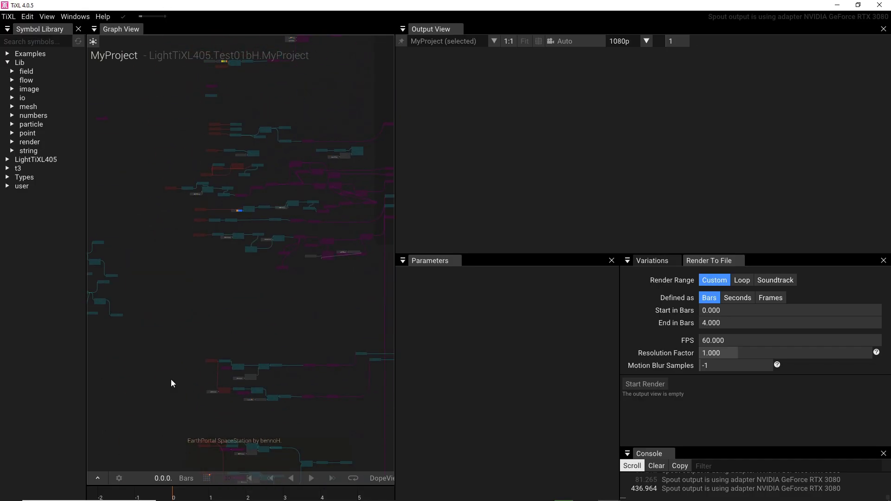
Preview the displaced meshes in the Space Division with Planets group by showing two of its DrawMesh nodes.
{"action": "right_click_drag", "start_coordinate": [160, 371], "coordinate": [160, 103]}
{"action": "mouse_move", "coordinate": [191, 387]}
{"action": "right_mouse_down"}
{"action": "mouse_move", "coordinate": [137, 350]}
{"action": "mouse_move", "coordinate": [196, 307]}
{"action": "right_mouse_up"}
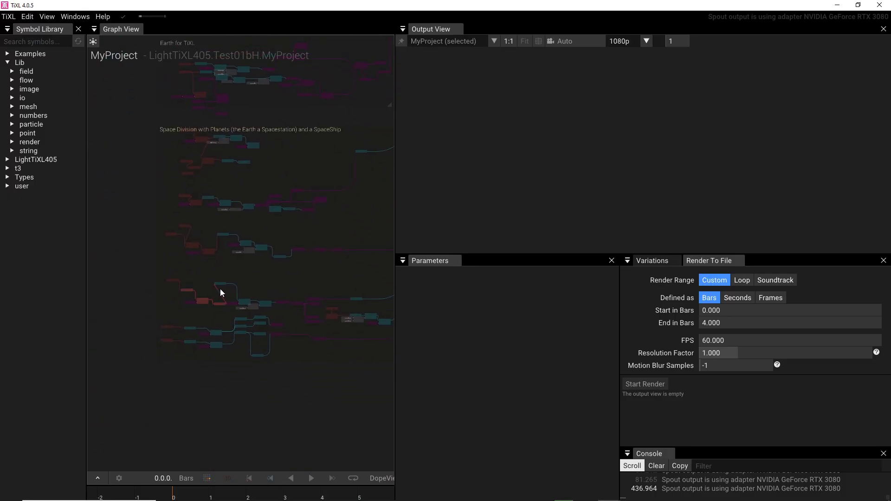
{"action": "left_click", "coordinate": [202, 300]}
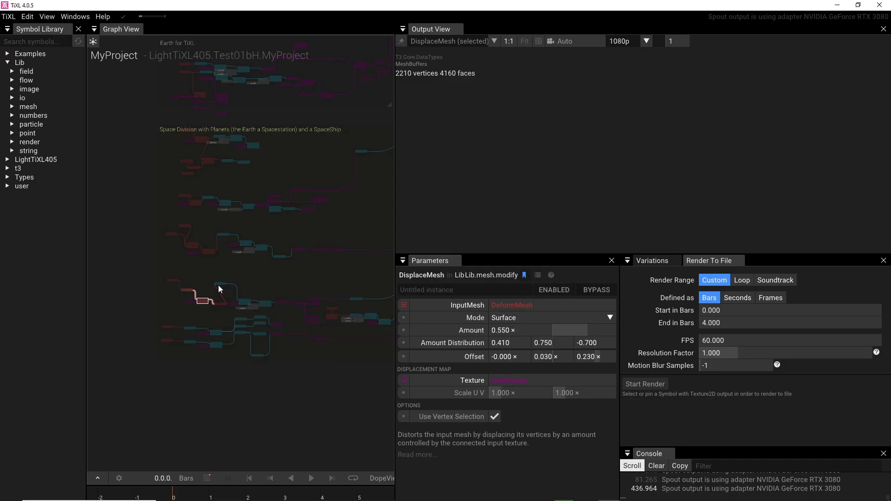
{"action": "left_click", "coordinate": [220, 288]}
{"action": "left_click", "coordinate": [219, 285]}
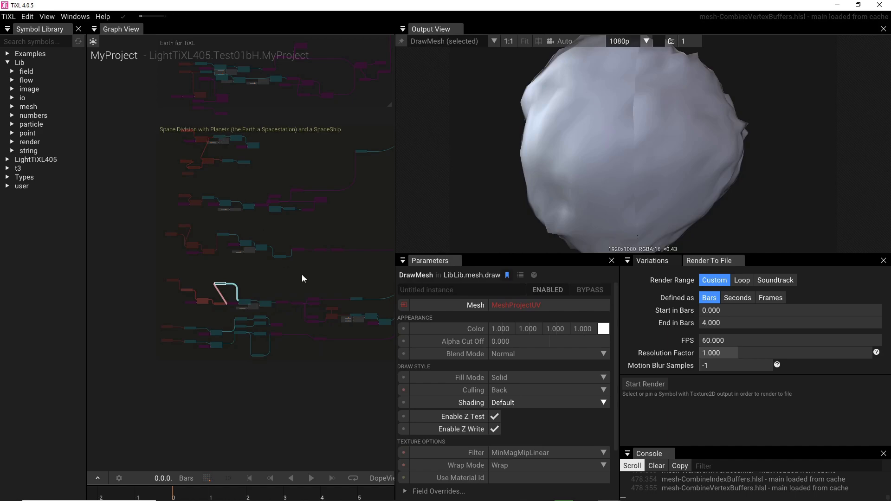
{"action": "left_click", "coordinate": [212, 198]}
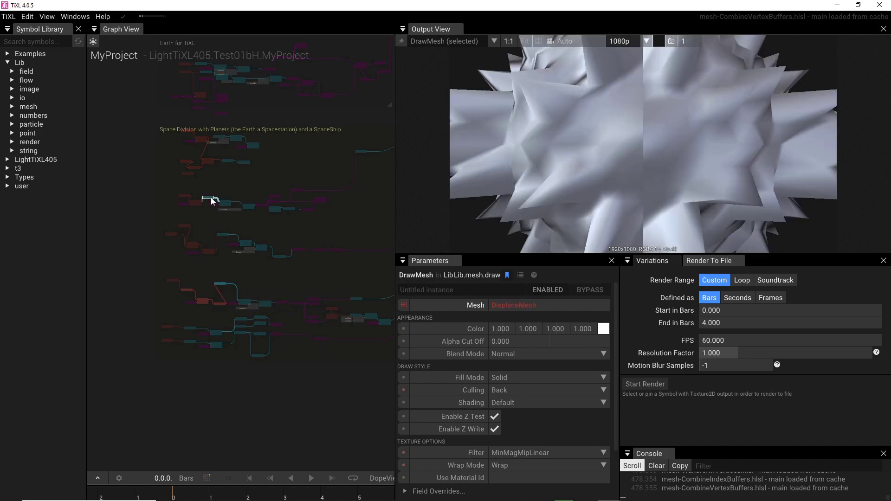
Preview the topmost DrawMesh node of the EarthPortal SpaceStation group.
{"action": "scroll", "coordinate": [263, 181], "scroll_direction": "up", "scroll_amount": 5}
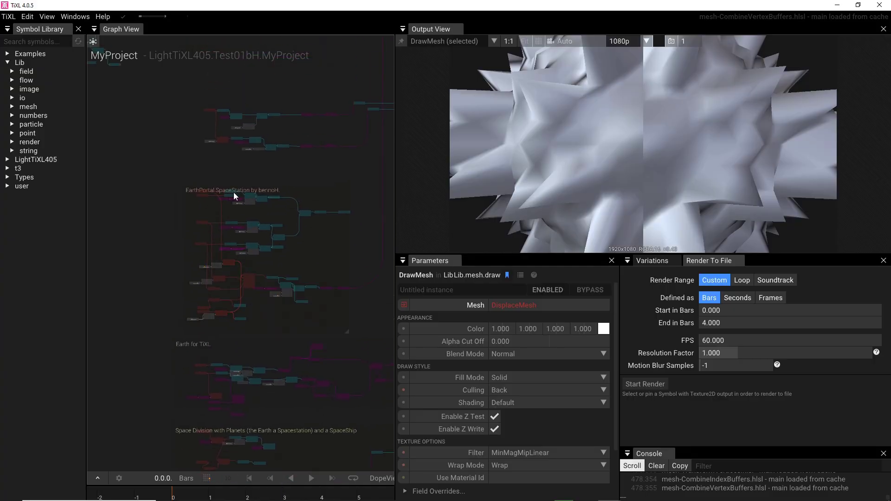
{"action": "scroll", "coordinate": [233, 192], "scroll_direction": "up", "scroll_amount": 5}
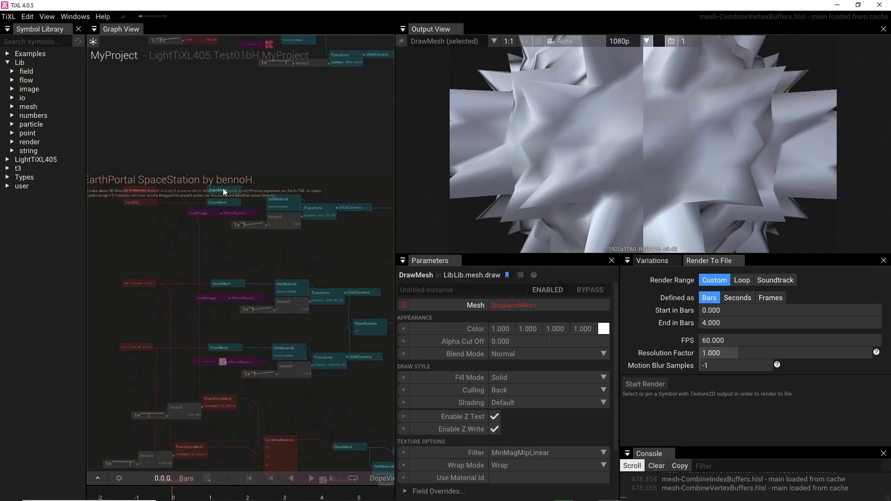
{"action": "left_click", "coordinate": [223, 188]}
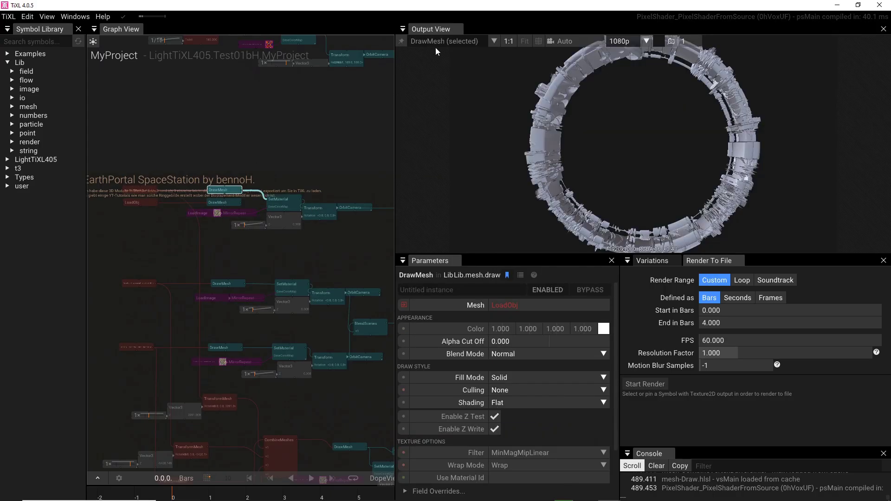
Shrink the TiXL window and highlight all the folders in the free Assets directory in File Explorer.
{"action": "double_click", "coordinate": [474, 7]}
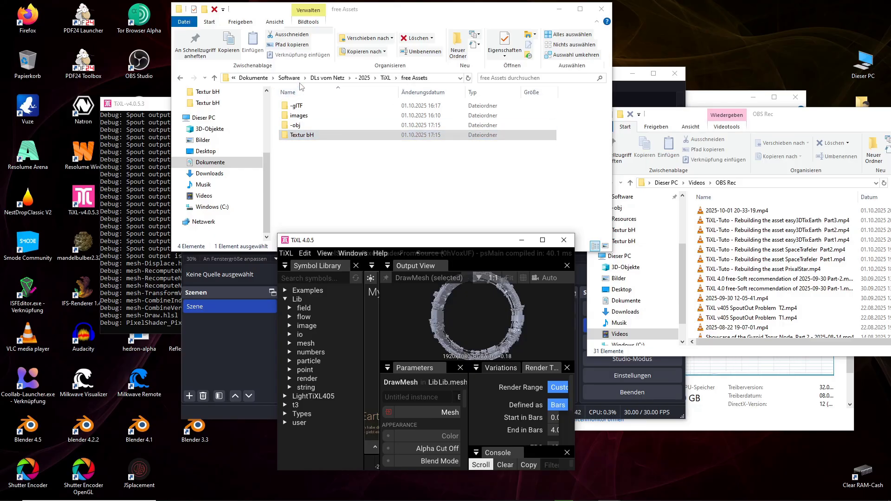
{"action": "left_click", "coordinate": [295, 135]}
{"action": "left_click_drag", "start_coordinate": [308, 168], "coordinate": [311, 103]}
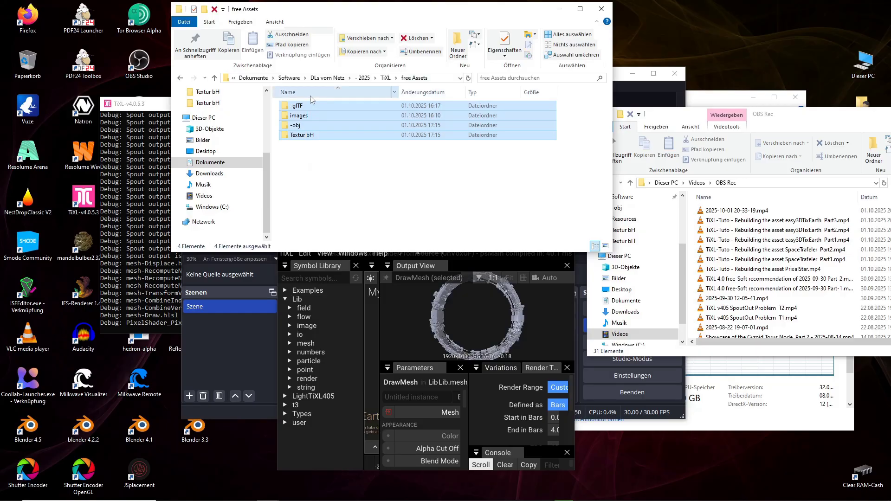
{"action": "left_click", "coordinate": [305, 177]}
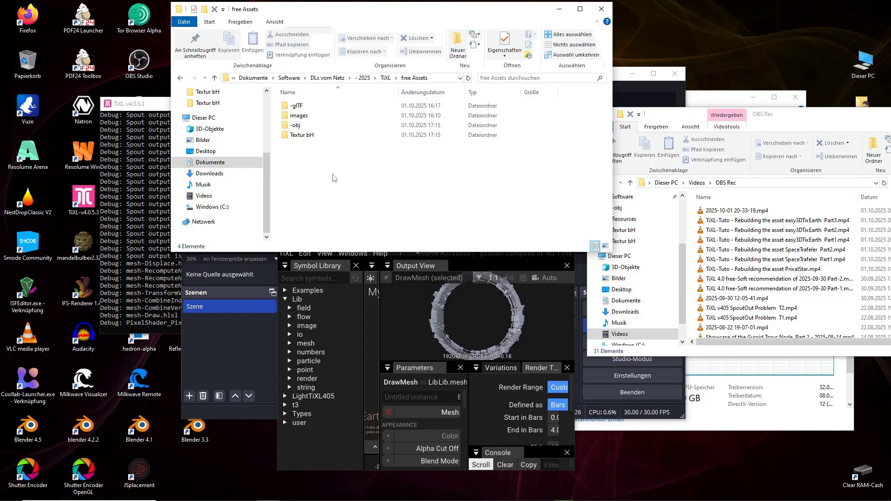
Open the Textur bH folder and look at the TorSpace and JS-Velvet color textures.
{"action": "double_click", "coordinate": [297, 135]}
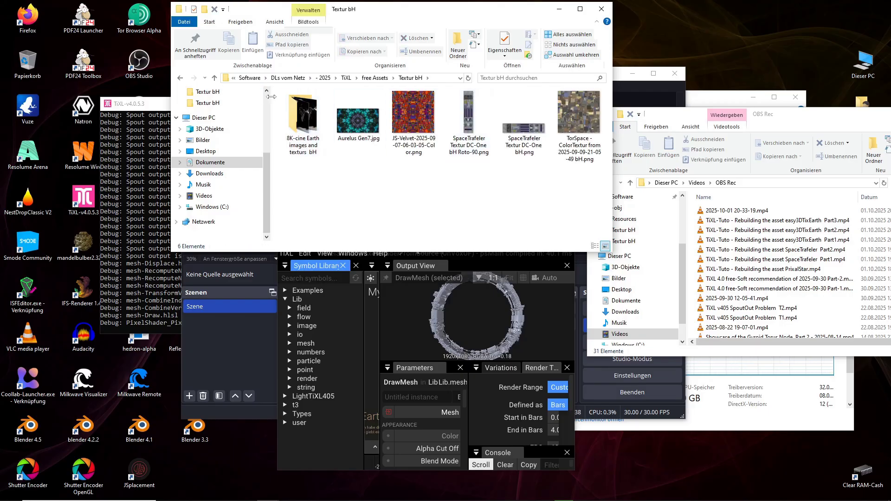
{"action": "left_click", "coordinate": [578, 117]}
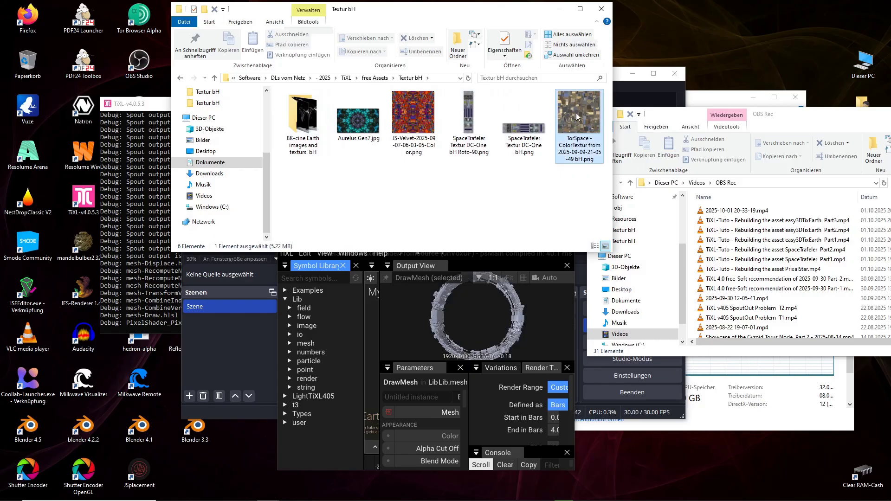
{"action": "left_click", "coordinate": [412, 117]}
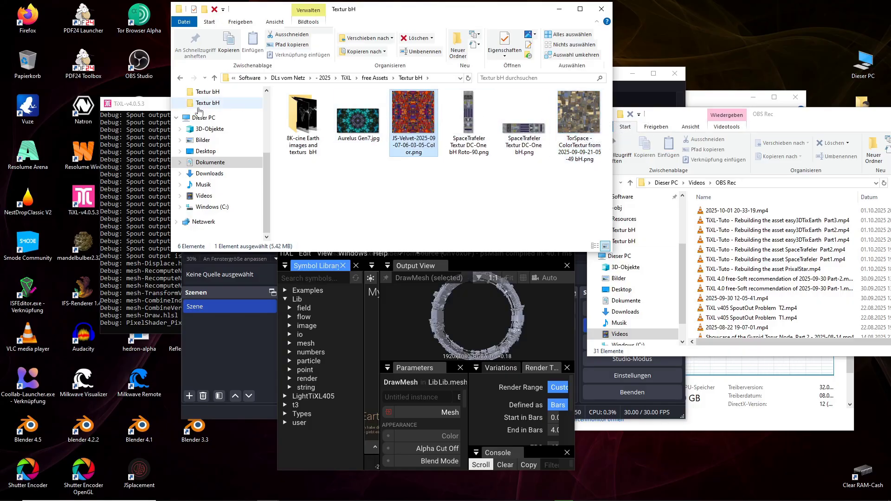
Go back to free Assets and open the ErthPortal SpaceStation subfolder inside the -obj folder.
{"action": "left_click", "coordinate": [214, 78]}
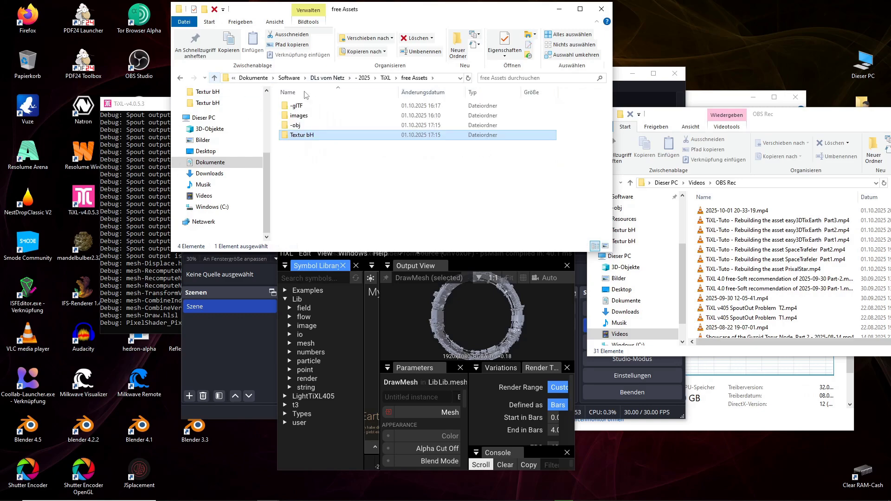
{"action": "left_click", "coordinate": [300, 127]}
{"action": "double_click", "coordinate": [300, 127]}
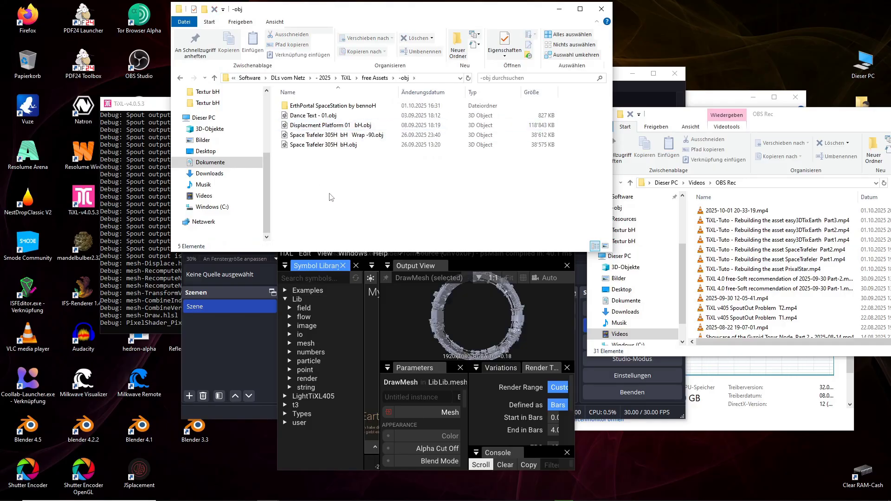
{"action": "double_click", "coordinate": [318, 106]}
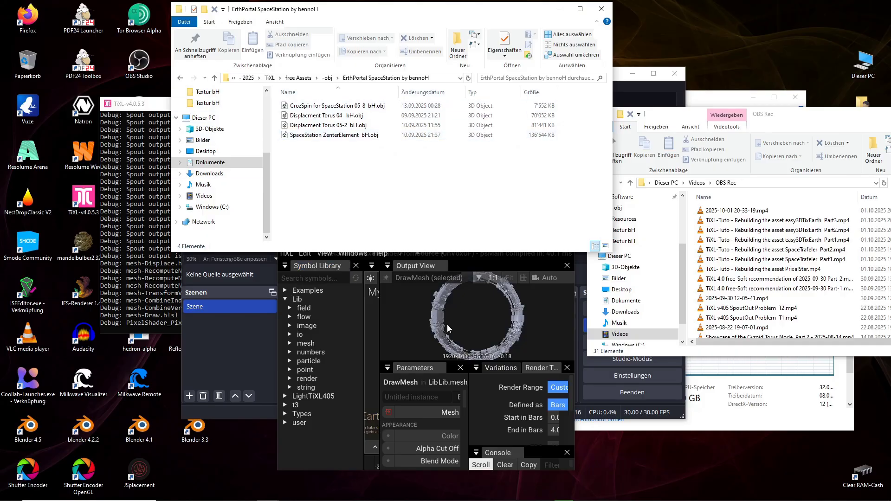
Switch back to TiXL, maximize its window, and look over the EarthPortal SpaceStation node group in the graph.
{"action": "left_click", "coordinate": [400, 310]}
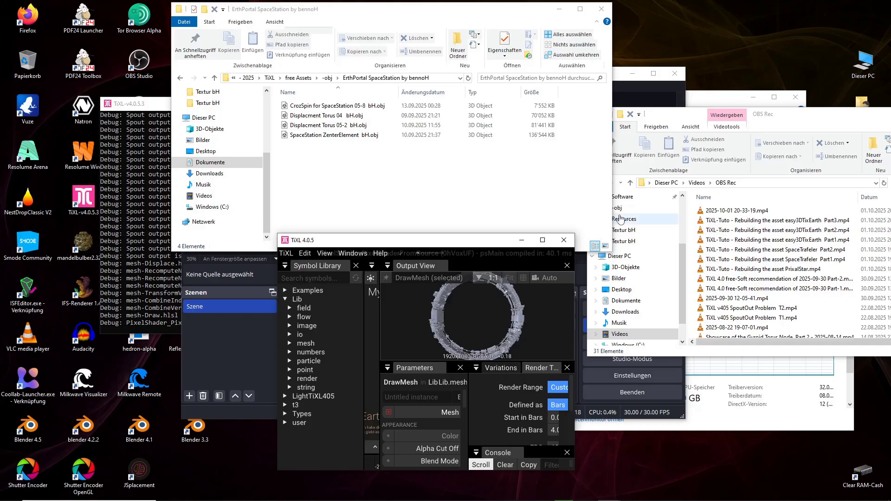
{"action": "left_click", "coordinate": [541, 240]}
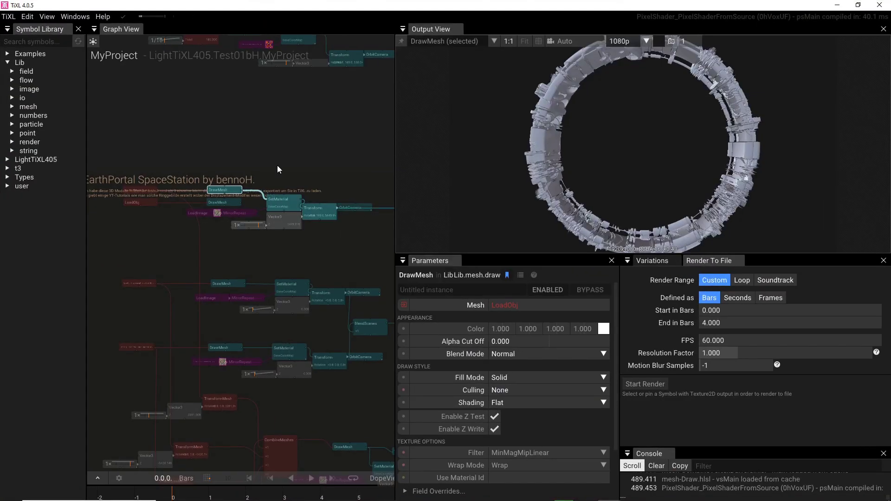
{"action": "right_click_drag", "start_coordinate": [277, 163], "coordinate": [321, 135]}
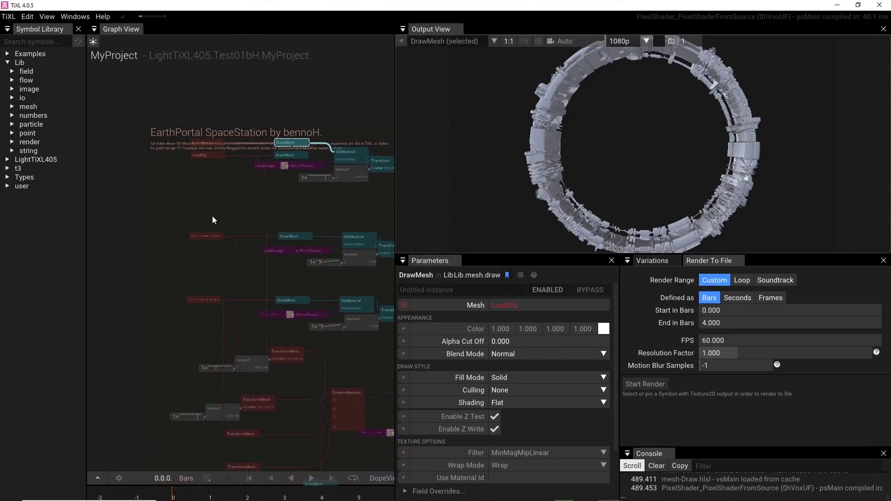
{"action": "scroll", "coordinate": [213, 216], "scroll_direction": "up", "scroll_amount": 5}
{"action": "scroll", "coordinate": [228, 177], "scroll_direction": "down", "scroll_amount": 3}
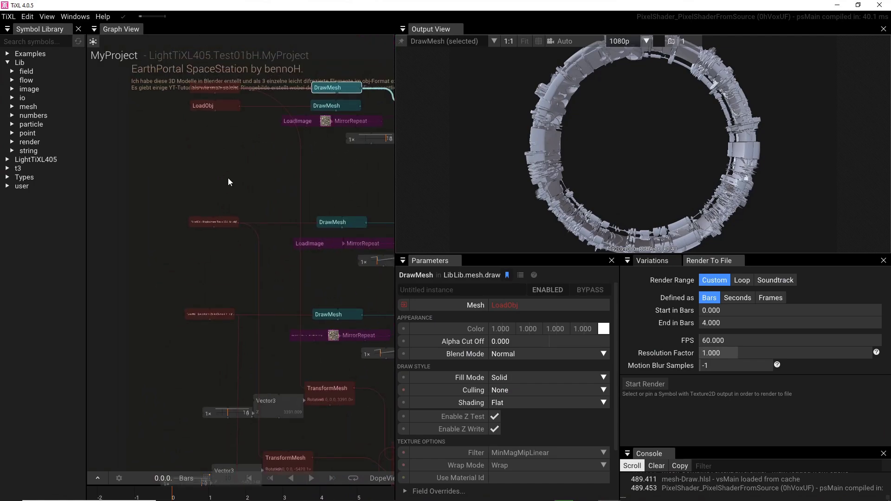
{"action": "right_click_drag", "start_coordinate": [227, 178], "coordinate": [233, 280]}
{"action": "scroll", "coordinate": [233, 281], "scroll_direction": "up", "scroll_amount": 3}
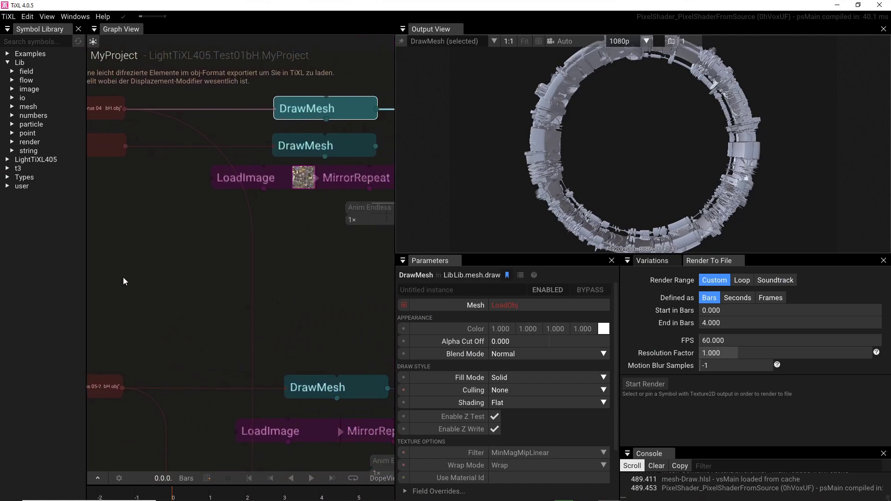
{"action": "scroll", "coordinate": [124, 278], "scroll_direction": "down", "scroll_amount": 5}
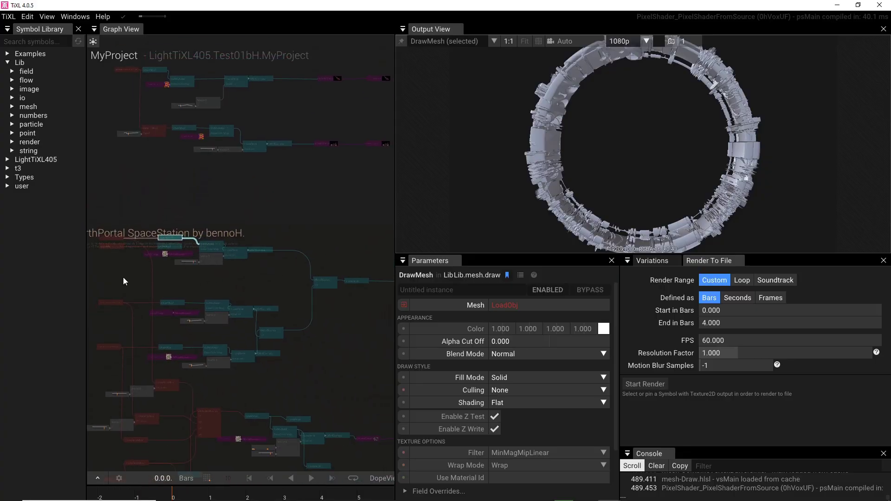
{"action": "scroll", "coordinate": [124, 277], "scroll_direction": "up", "scroll_amount": 3}
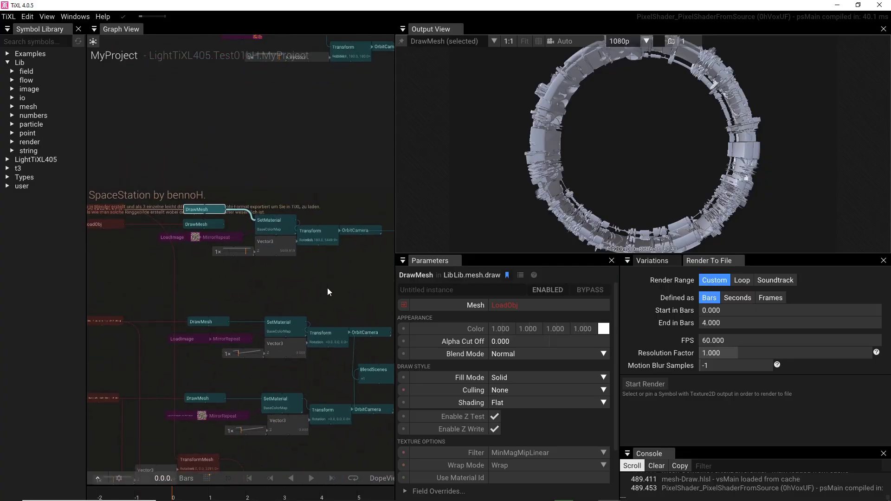
{"action": "scroll", "coordinate": [328, 287], "scroll_direction": "up", "scroll_amount": 2}
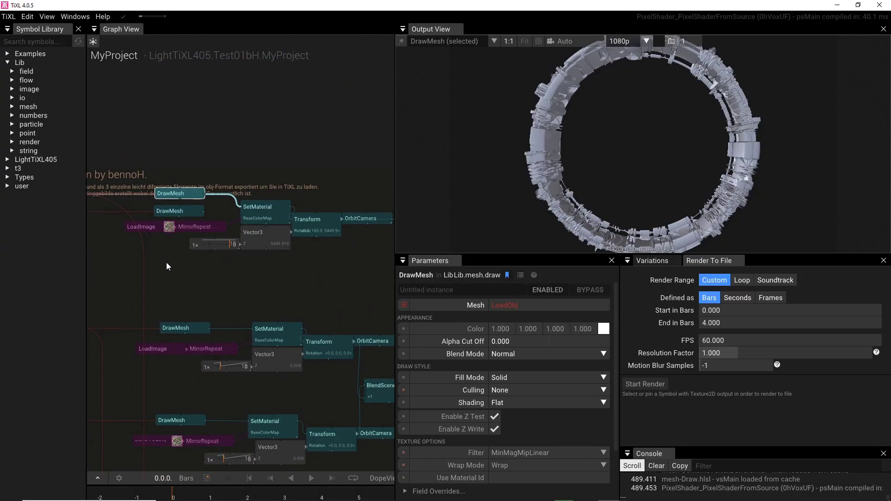
Inspect the "LoadObj - Displacment Torus 04 bH.obj" node at the start of the EarthPortal SpaceStation group.
{"action": "left_click", "coordinate": [338, 354]}
{"action": "scroll", "coordinate": [207, 269], "scroll_direction": "down", "scroll_amount": 4}
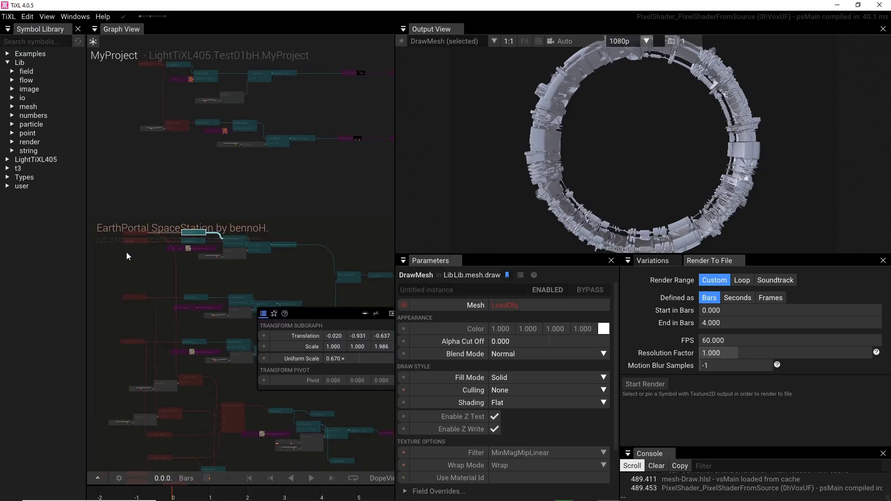
{"action": "scroll", "coordinate": [126, 256], "scroll_direction": "up", "scroll_amount": 5}
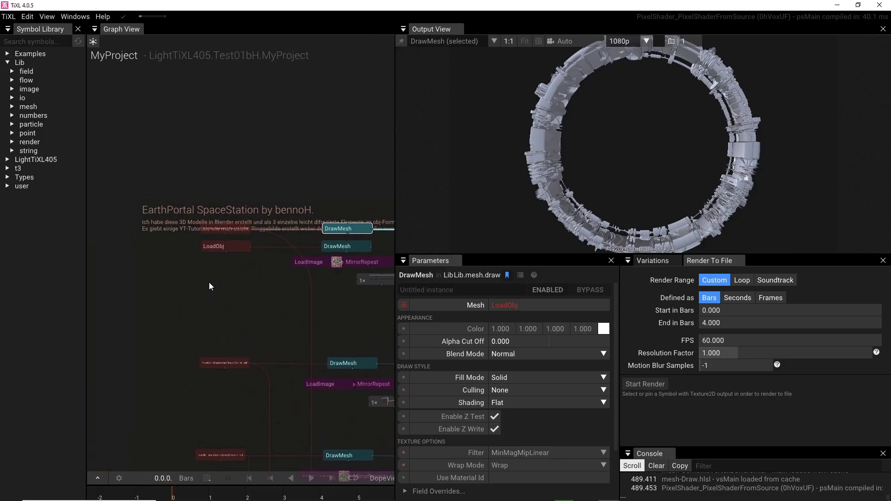
{"action": "scroll", "coordinate": [210, 295], "scroll_direction": "up", "scroll_amount": 3}
{"action": "left_click", "coordinate": [223, 112]}
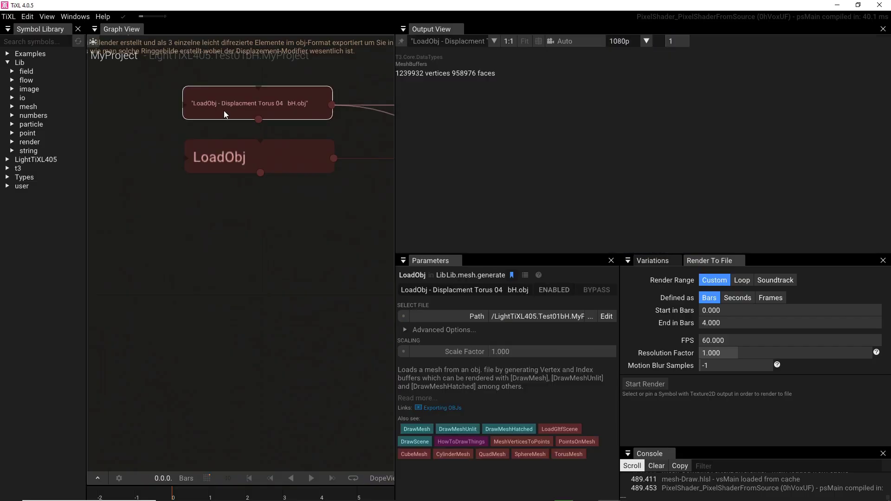
{"action": "mouse_move", "coordinate": [226, 227]}
{"action": "right_mouse_down"}
{"action": "mouse_move", "coordinate": [236, 281]}
{"action": "mouse_move", "coordinate": [218, 348]}
{"action": "right_mouse_up"}
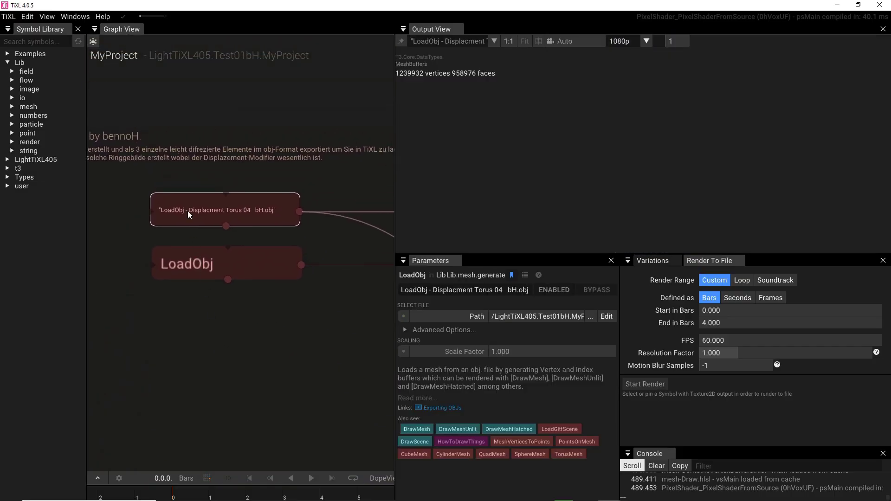
Add a new LoadObj node in the empty graph area beneath the two uppermost LoadObj nodes of the SpaceStation group.
{"action": "left_click", "coordinate": [173, 337]}
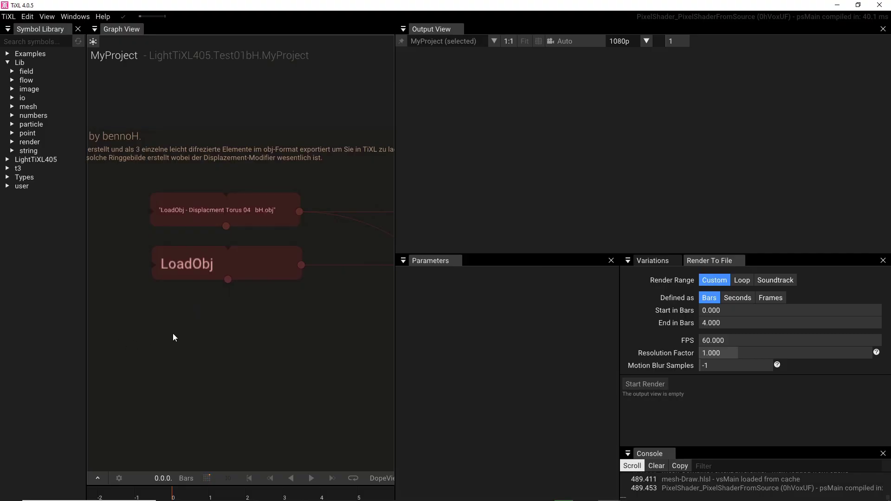
{"action": "double_click", "coordinate": [175, 338]}
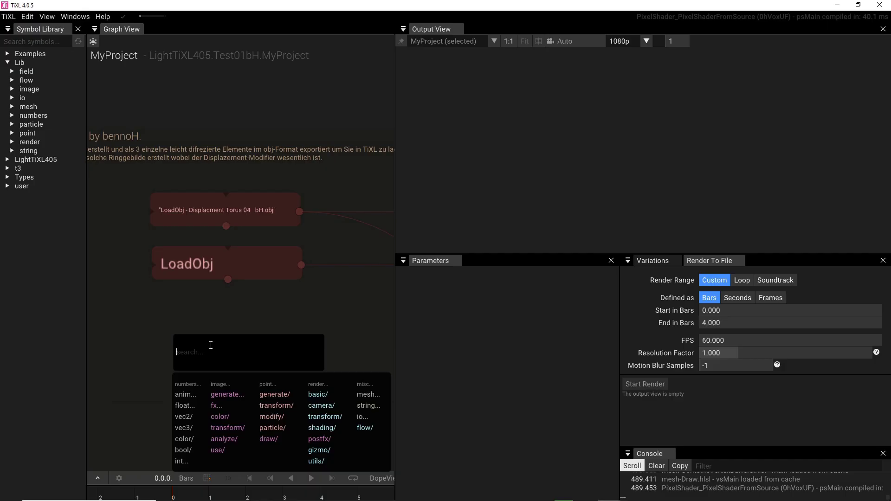
{"action": "type", "text": "load"}
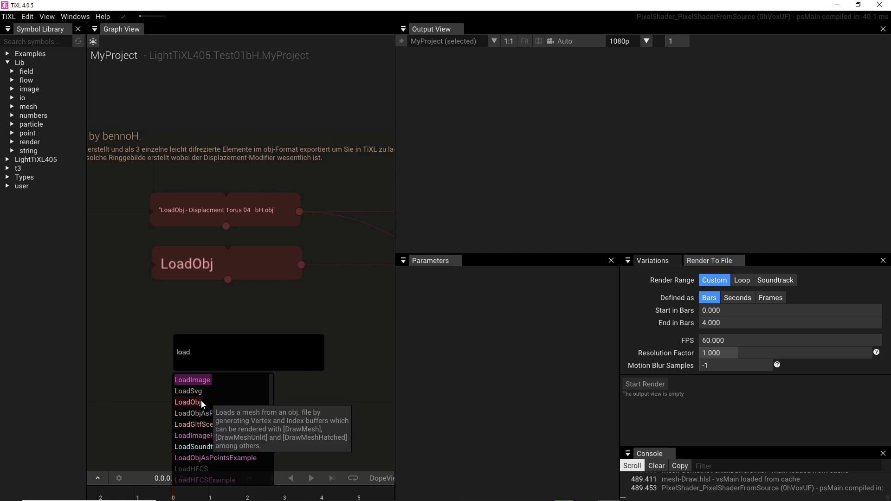
{"action": "left_click", "coordinate": [202, 402]}
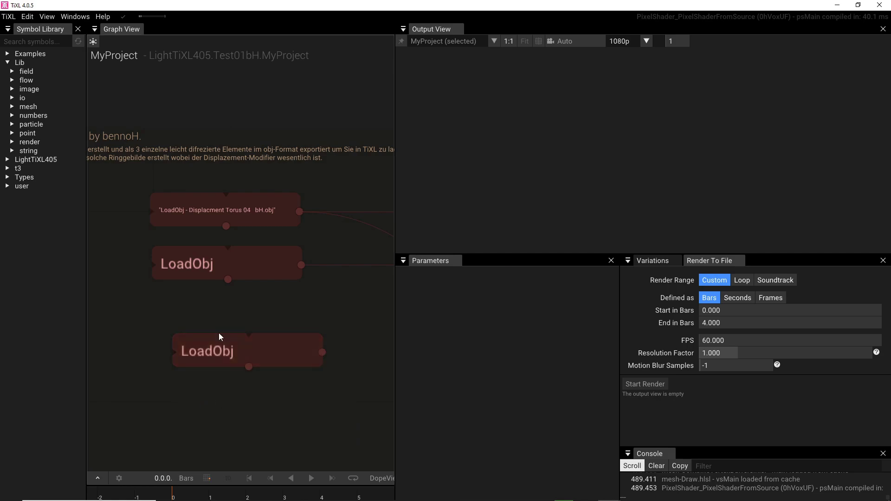
Align the newly added LoadObj node under the existing ones and delete it.
{"action": "left_click", "coordinate": [217, 353]}
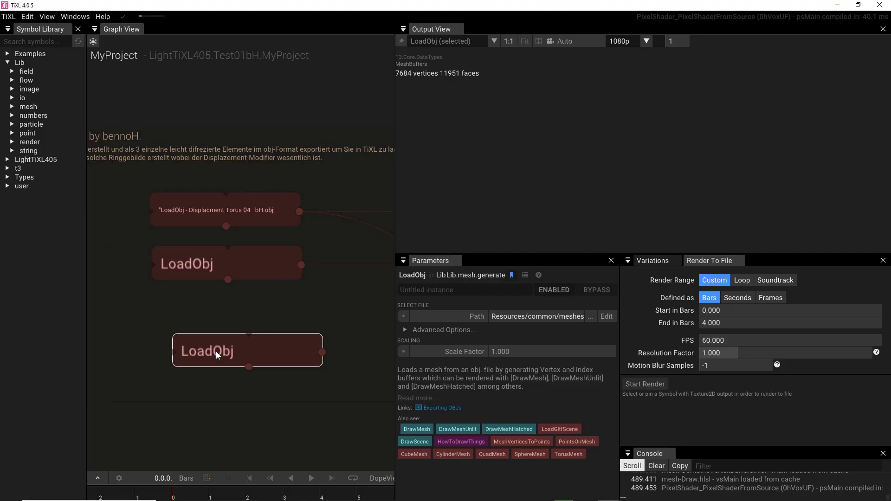
{"action": "left_click_drag", "start_coordinate": [257, 352], "coordinate": [227, 334]}
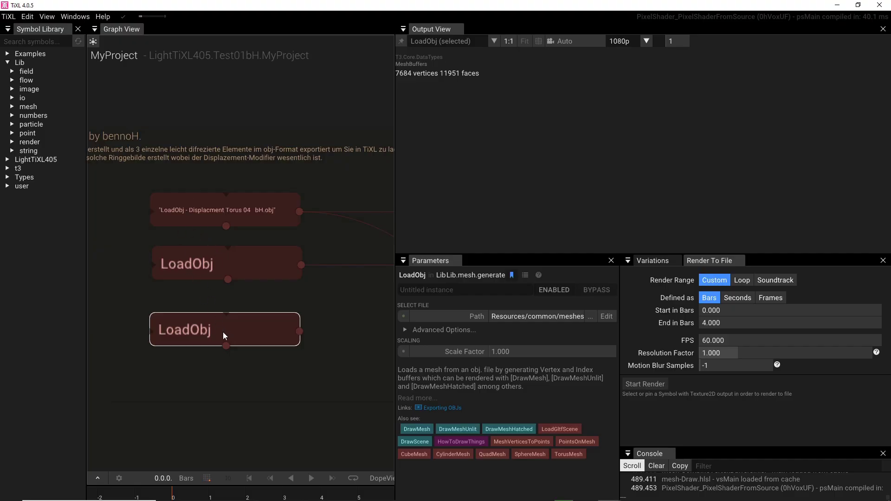
{"action": "key", "text": "Delete"}
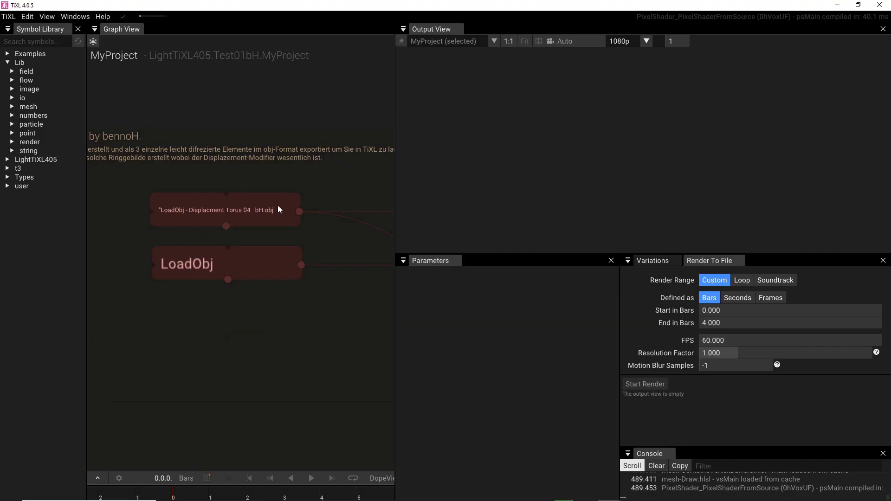
Select the Displacment Torus 04 LoadObj node and highlight its custom instance name in the parameters.
{"action": "left_click", "coordinate": [278, 207]}
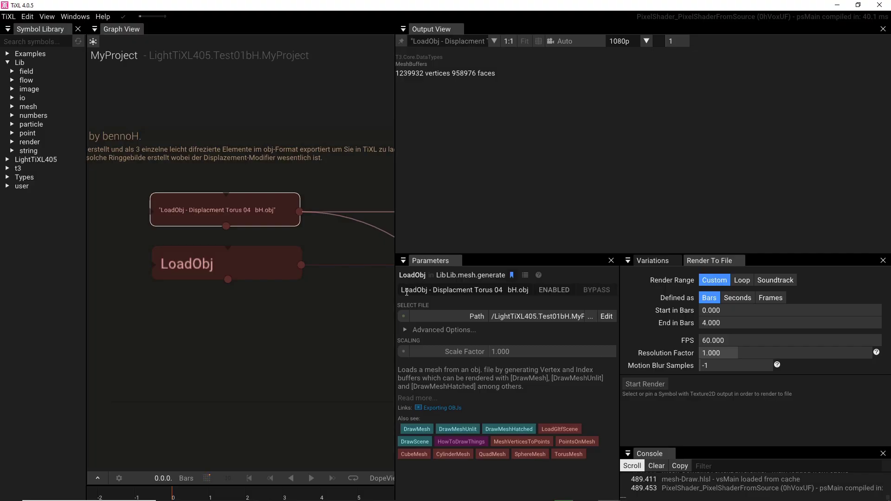
{"action": "left_click_drag", "start_coordinate": [402, 292], "coordinate": [532, 296]}
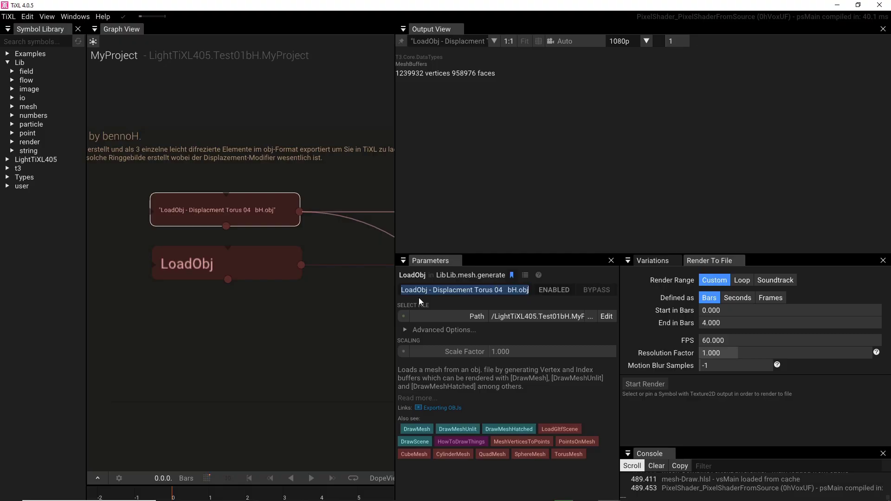
{"action": "left_click", "coordinate": [433, 290]}
{"action": "left_click_drag", "start_coordinate": [433, 290], "coordinate": [534, 297]}
{"action": "left_click", "coordinate": [246, 217]}
Branch an additional DrawMesh node off the output of the Displacment Torus 04 LoadObj node and save the project.
{"action": "right_click_drag", "start_coordinate": [335, 333], "coordinate": [229, 352]}
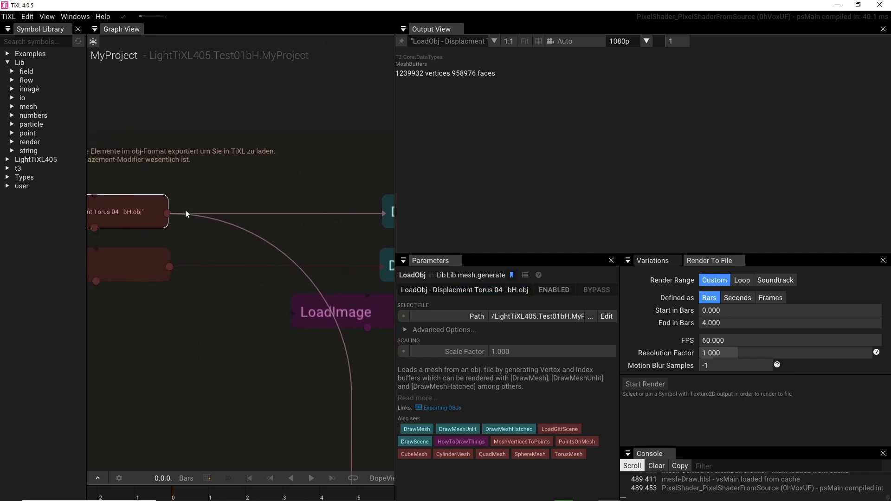
{"action": "left_click_drag", "start_coordinate": [174, 212], "coordinate": [218, 194]}
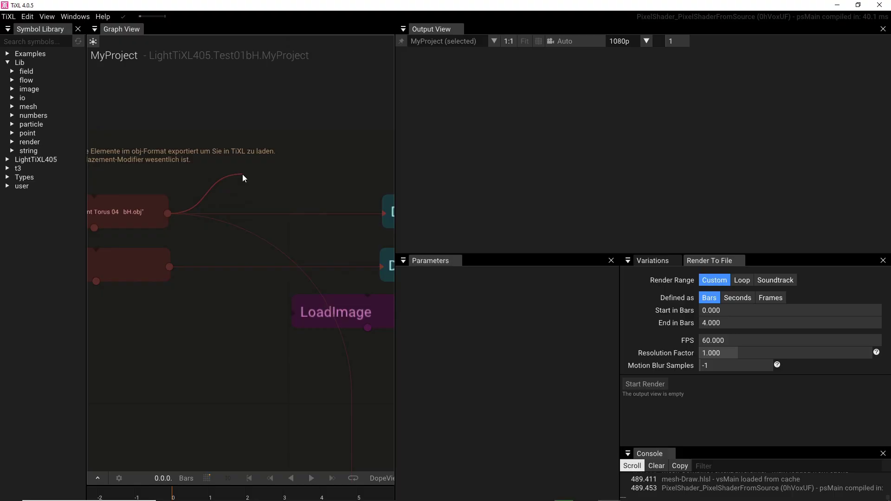
{"action": "left_click_drag", "start_coordinate": [242, 174], "coordinate": [242, 174]}
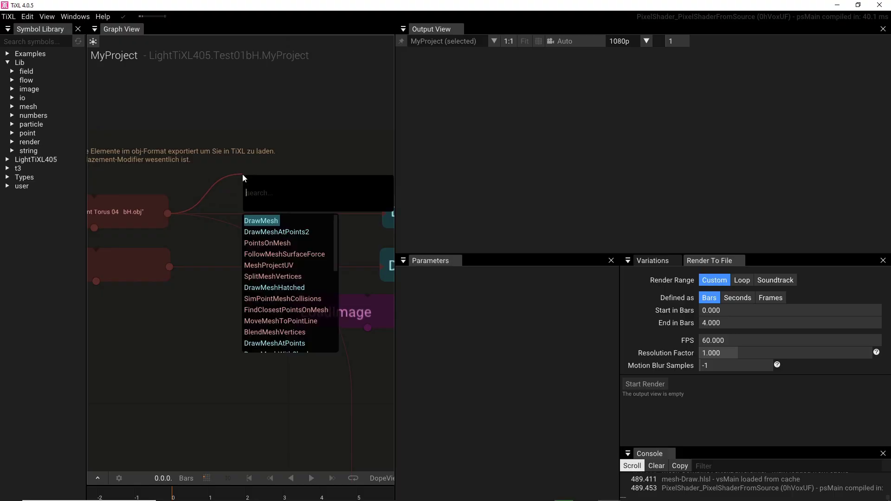
{"action": "left_click", "coordinate": [262, 222]}
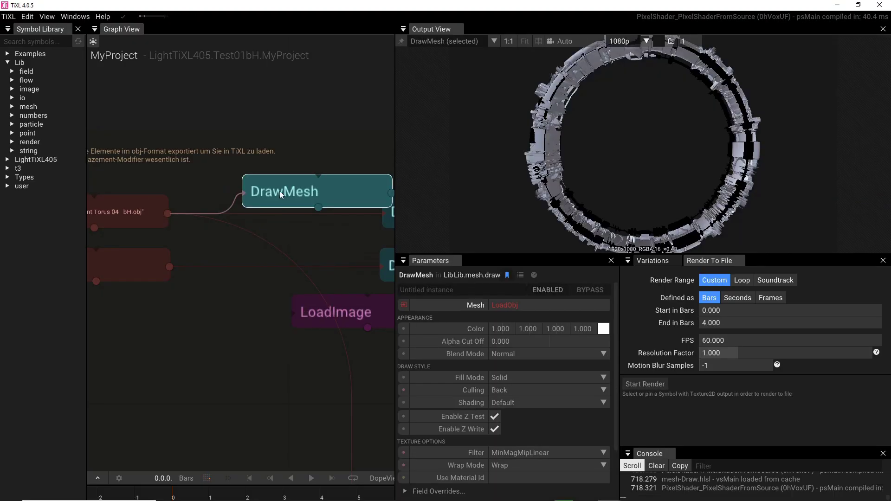
{"action": "left_click_drag", "start_coordinate": [280, 192], "coordinate": [242, 174]}
{"action": "right_click_drag", "start_coordinate": [241, 308], "coordinate": [94, 405]}
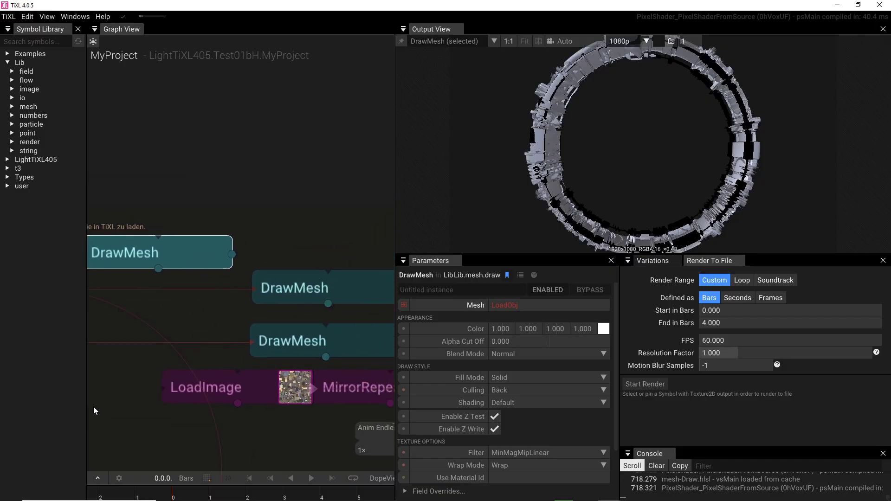
{"action": "key", "text": "ctrl+s"}
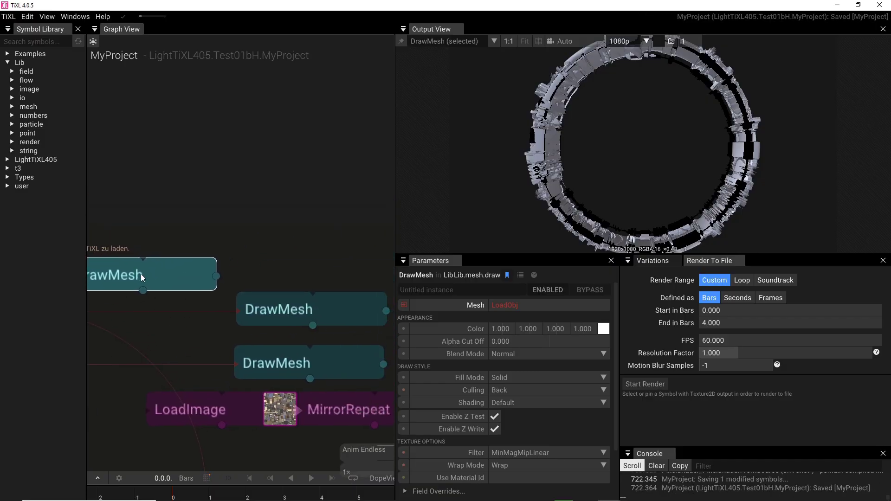
Delete the additional DrawMesh node and preview the original DrawMesh node that feeds SetMaterial.
{"action": "key", "text": "Delete"}
{"action": "left_click", "coordinate": [347, 299]}
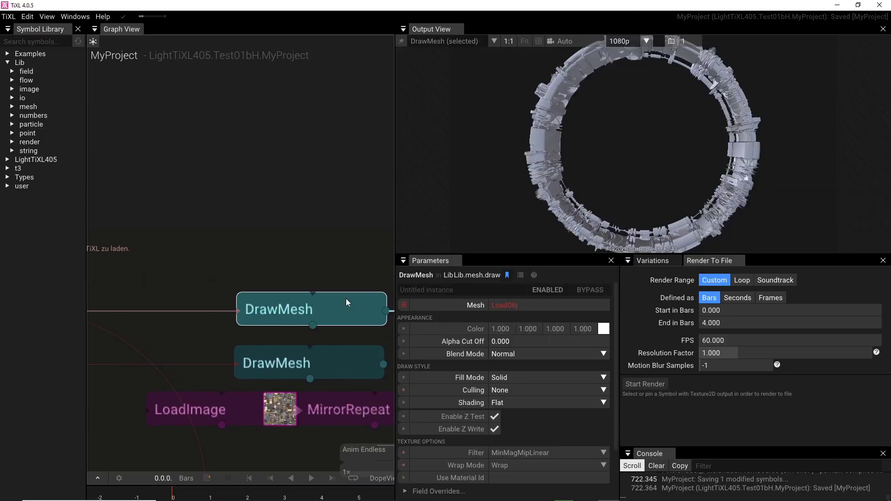
{"action": "right_click_drag", "start_coordinate": [327, 248], "coordinate": [162, 123]}
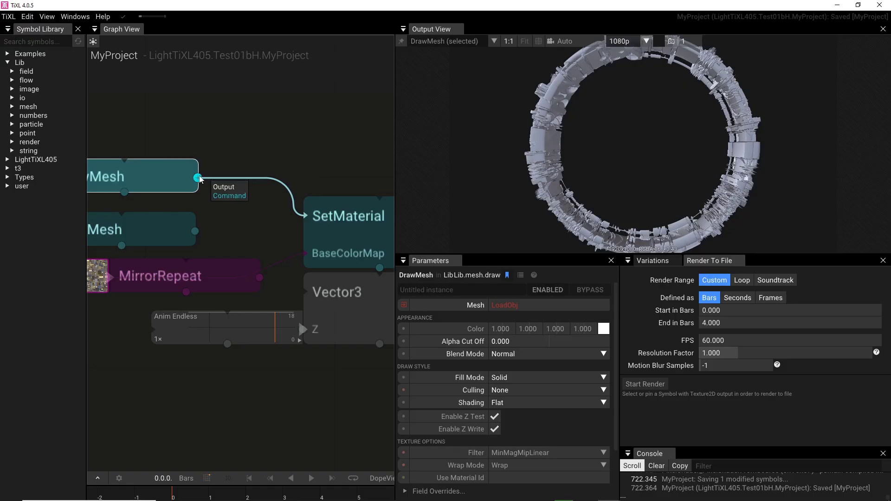
Preview the SetMaterial node of the first ring branch and look over the LoadObj branches below it.
{"action": "mouse_move", "coordinate": [214, 276]}
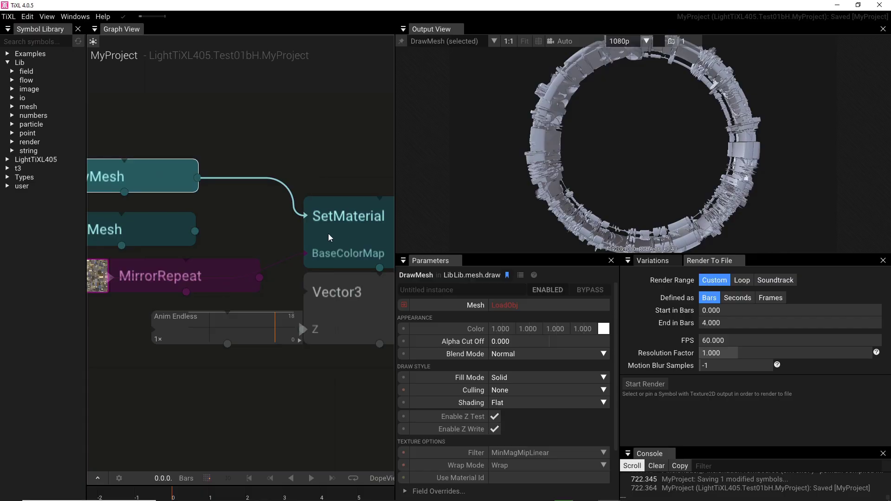
{"action": "left_click", "coordinate": [364, 240]}
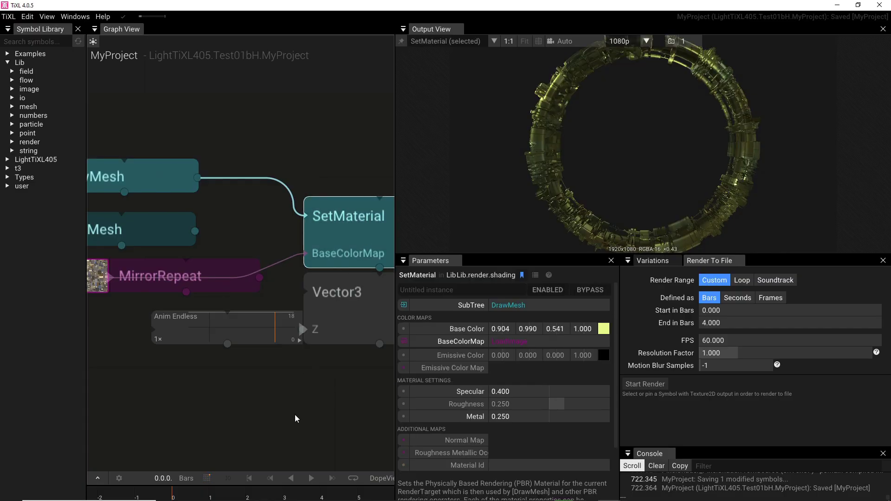
{"action": "scroll", "coordinate": [295, 409], "scroll_direction": "down", "scroll_amount": 5}
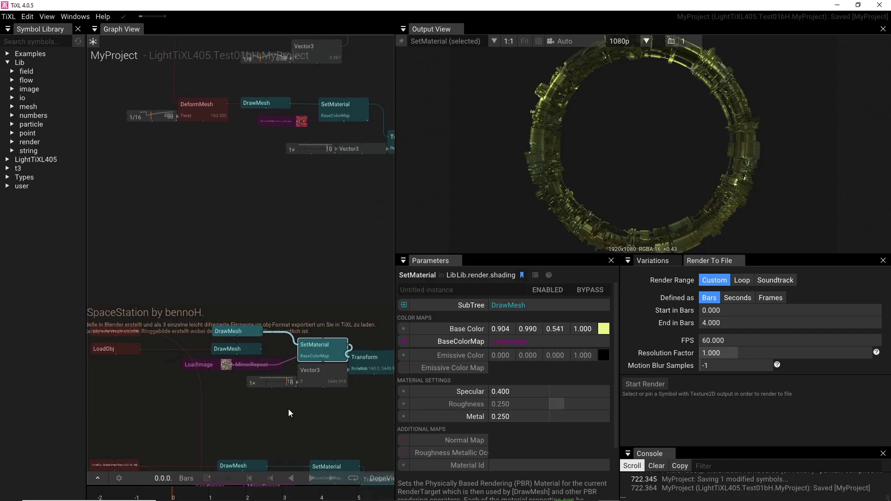
{"action": "right_click_drag", "start_coordinate": [291, 409], "coordinate": [288, 146]}
{"action": "right_click_drag", "start_coordinate": [257, 177], "coordinate": [357, 127]}
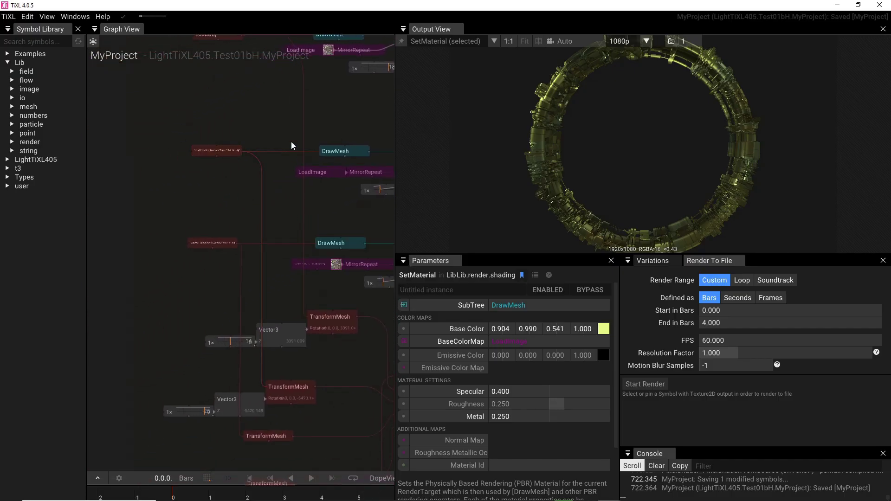
{"action": "right_click_drag", "start_coordinate": [278, 113], "coordinate": [229, 173]}
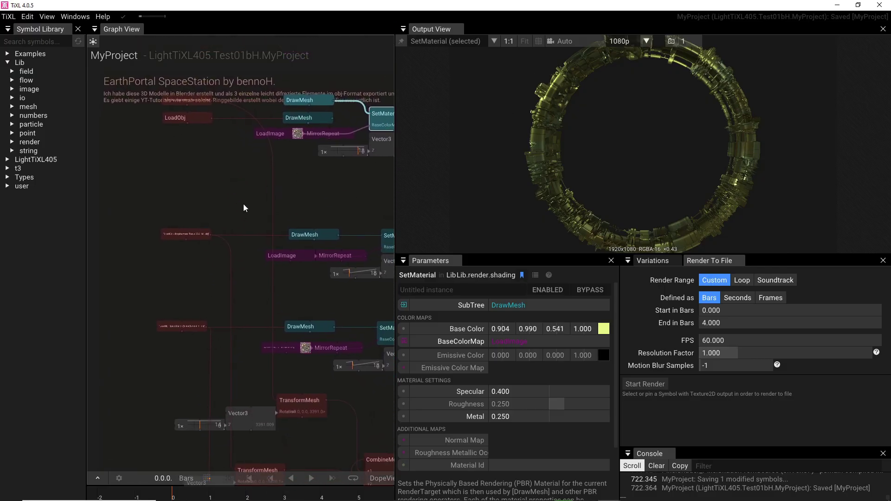
{"action": "scroll", "coordinate": [188, 179], "scroll_direction": "up", "scroll_amount": 3}
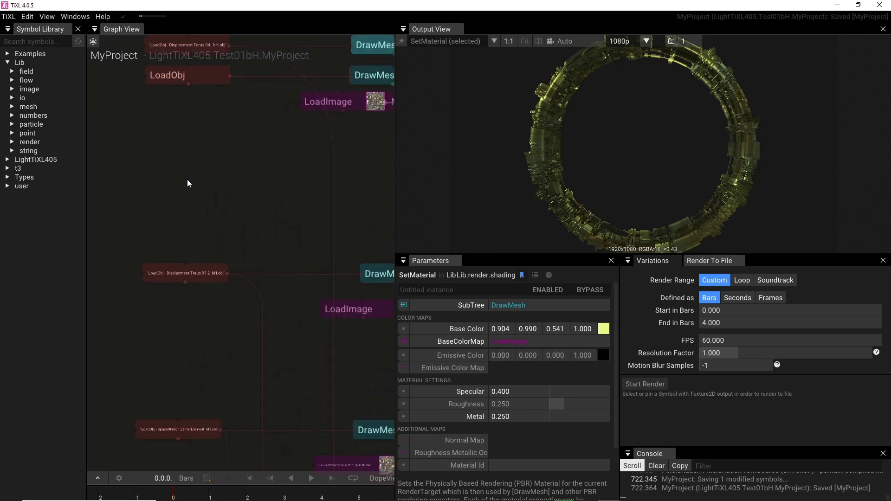
Trace the Displacment Torus 04 LoadObj node's connection down to its TransformMesh node and inspect that node's parameters.
{"action": "scroll", "coordinate": [188, 180], "scroll_direction": "down", "scroll_amount": 3}
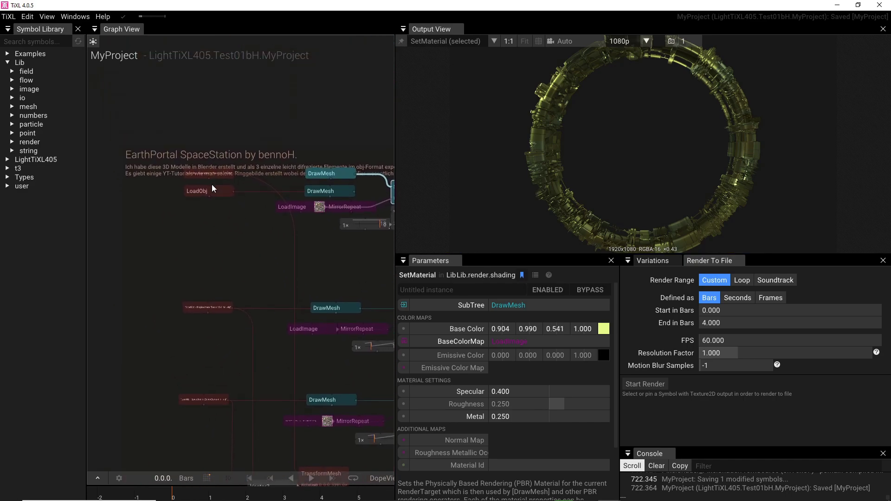
{"action": "left_click", "coordinate": [209, 172]}
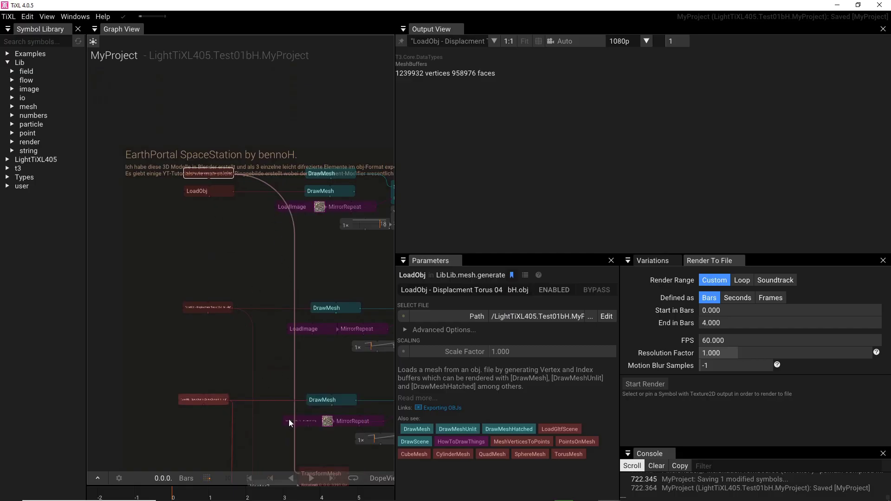
{"action": "right_click_drag", "start_coordinate": [285, 385], "coordinate": [253, 264]}
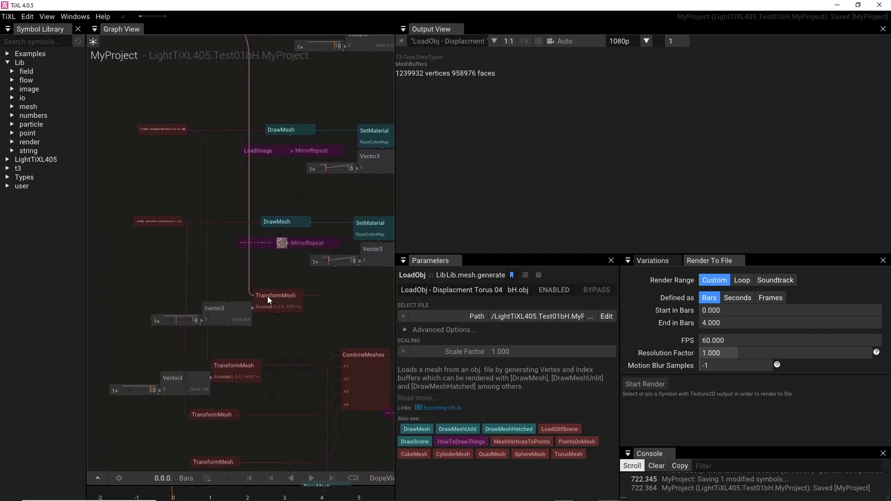
{"action": "left_click", "coordinate": [271, 301]}
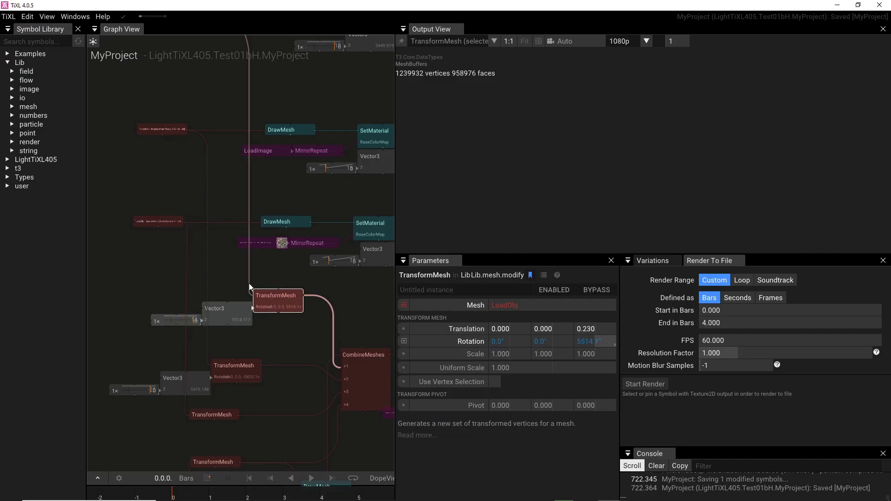
Return to the Displacment Torus 04 LoadObj node, frame it in the graph and highlight the file name in its instance name.
{"action": "right_click_drag", "start_coordinate": [235, 96], "coordinate": [233, 144]}
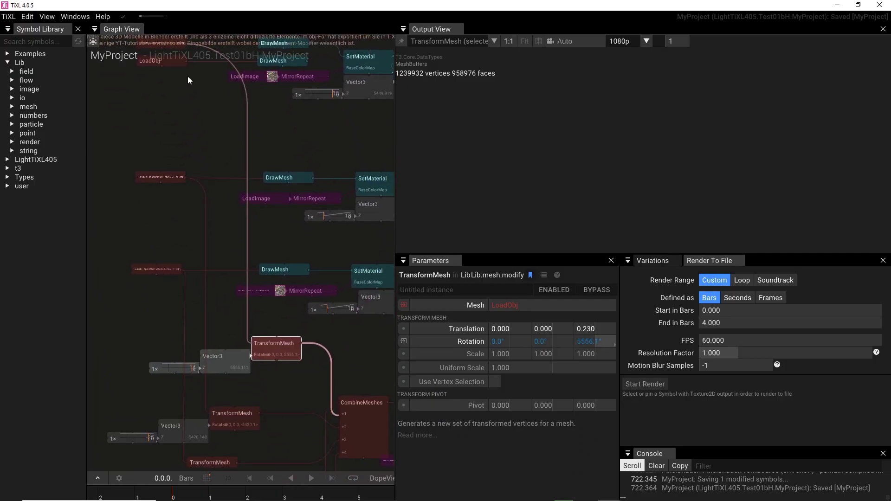
{"action": "right_click_drag", "start_coordinate": [190, 75], "coordinate": [210, 186]}
{"action": "left_click", "coordinate": [179, 151]}
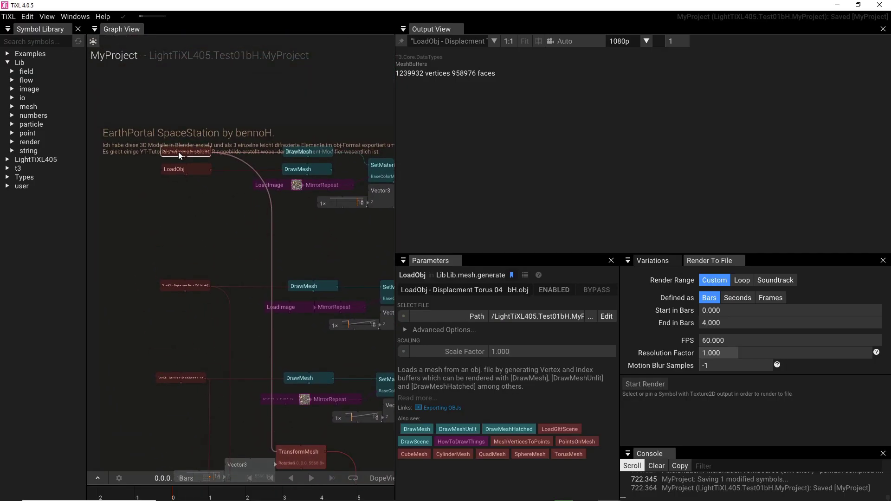
{"action": "key", "text": "f"}
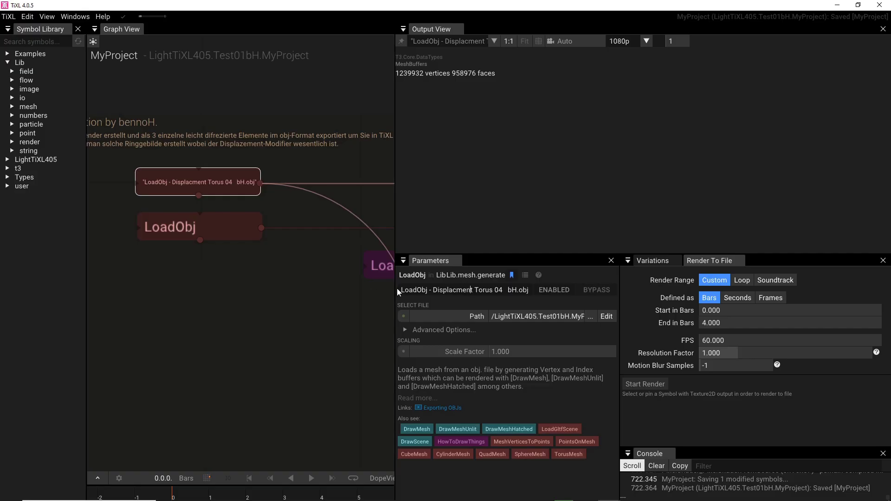
{"action": "left_click_drag", "start_coordinate": [467, 287], "coordinate": [528, 295]}
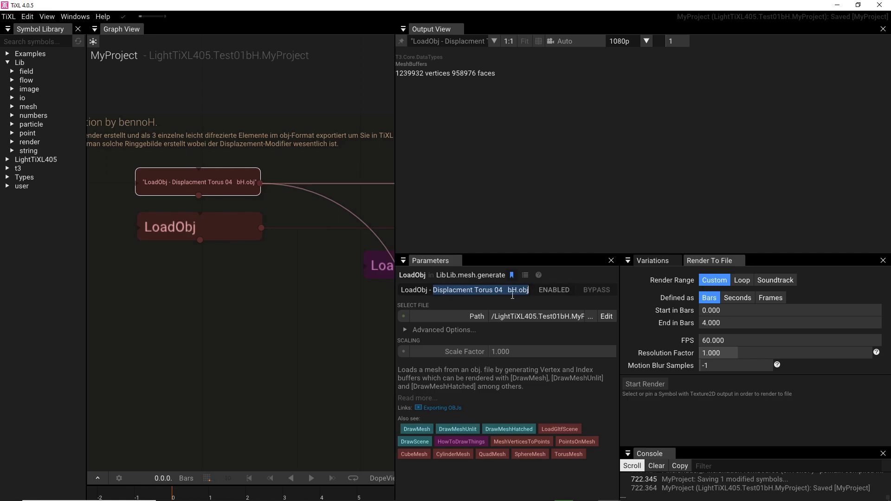
Follow the lower LoadObj output connection to the TransformMesh node again and select it to view its translation and rotation.
{"action": "right_click_drag", "start_coordinate": [305, 313], "coordinate": [215, 228]}
{"action": "right_click_drag", "start_coordinate": [293, 300], "coordinate": [190, 227]}
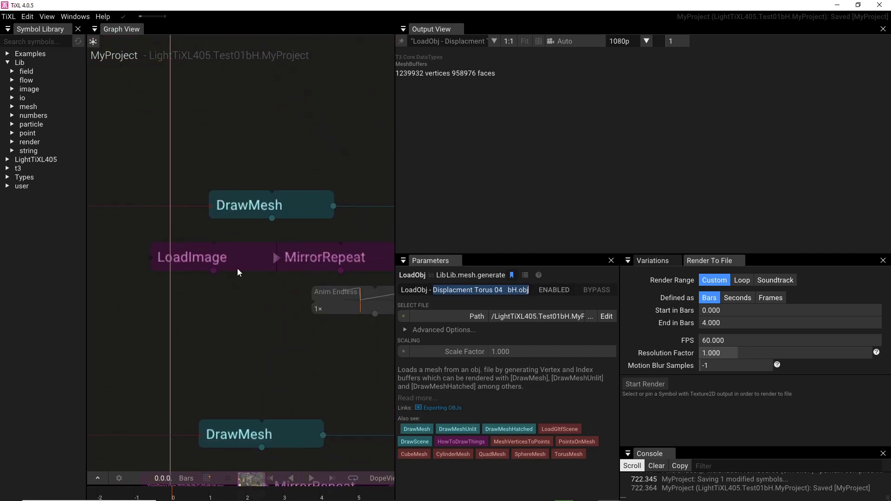
{"action": "right_click_drag", "start_coordinate": [279, 368], "coordinate": [241, 185]}
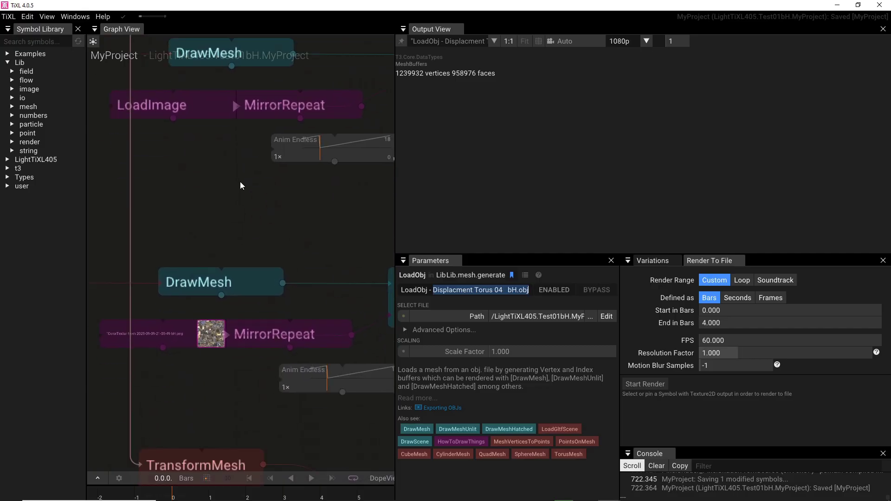
{"action": "left_click", "coordinate": [189, 451]}
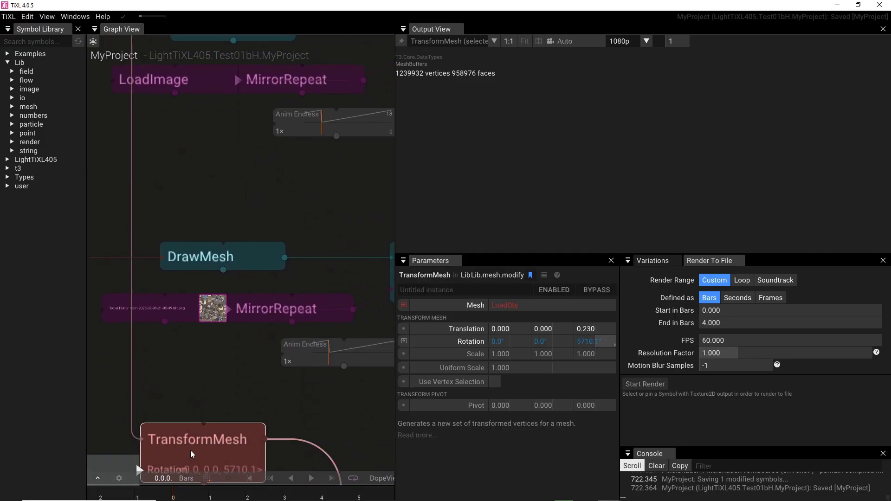
Branch a new TransformMesh node off the output of the Displacment Torus 04 LoadObj node.
{"action": "right_click_drag", "start_coordinate": [154, 161], "coordinate": [381, 328]}
{"action": "scroll", "coordinate": [302, 172], "scroll_direction": "down", "scroll_amount": 6}
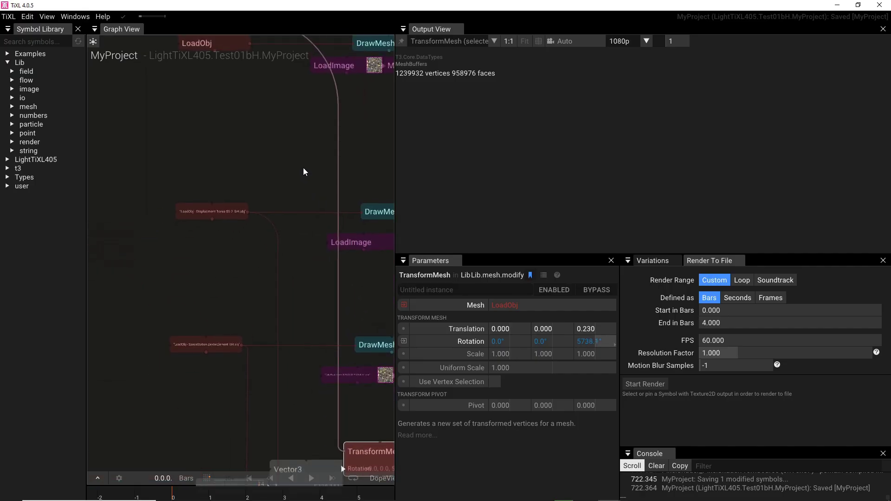
{"action": "left_click", "coordinate": [278, 142]}
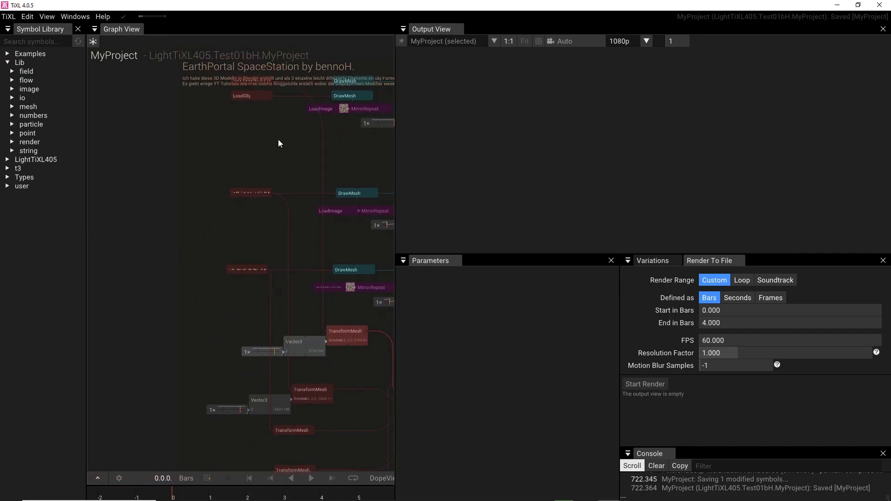
{"action": "scroll", "coordinate": [277, 140], "scroll_direction": "up", "scroll_amount": 3}
{"action": "right_click_drag", "start_coordinate": [277, 135], "coordinate": [249, 305]}
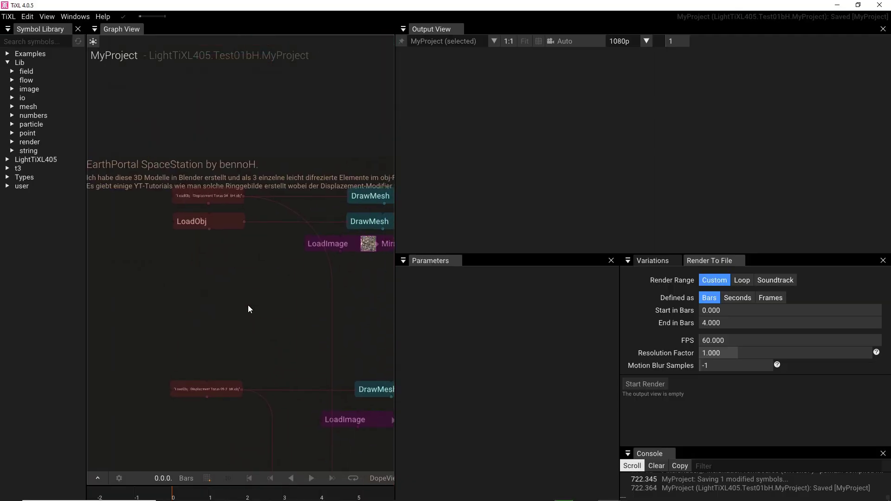
{"action": "left_click_drag", "start_coordinate": [241, 208], "coordinate": [249, 314]}
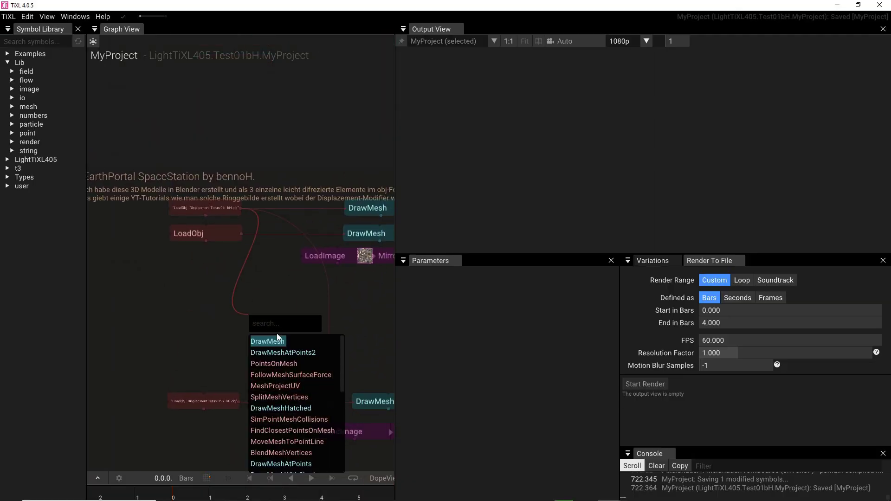
{"action": "type", "text": "trans"}
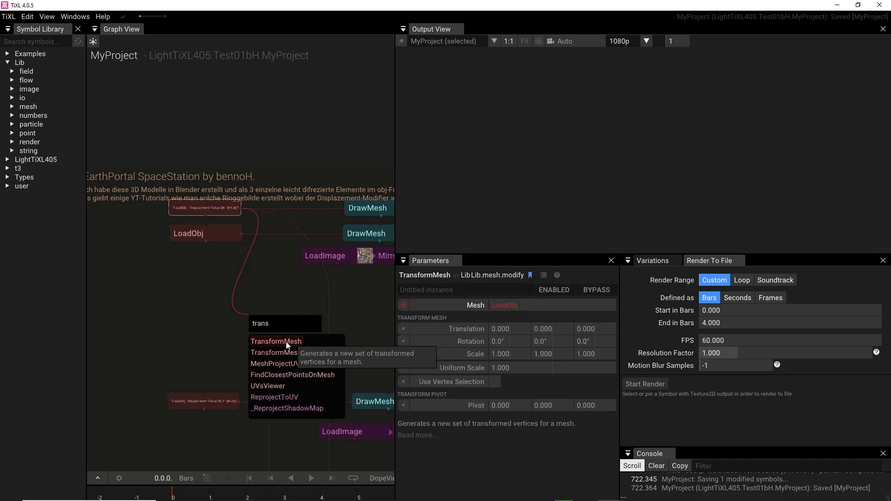
{"action": "left_click", "coordinate": [287, 343]}
Move the new TransformMesh node down the graph to just above the existing TransformMesh node that feeds CombineMeshes.
{"action": "left_click_drag", "start_coordinate": [285, 320], "coordinate": [318, 403]}
{"action": "right_click_drag", "start_coordinate": [310, 360], "coordinate": [252, 202]}
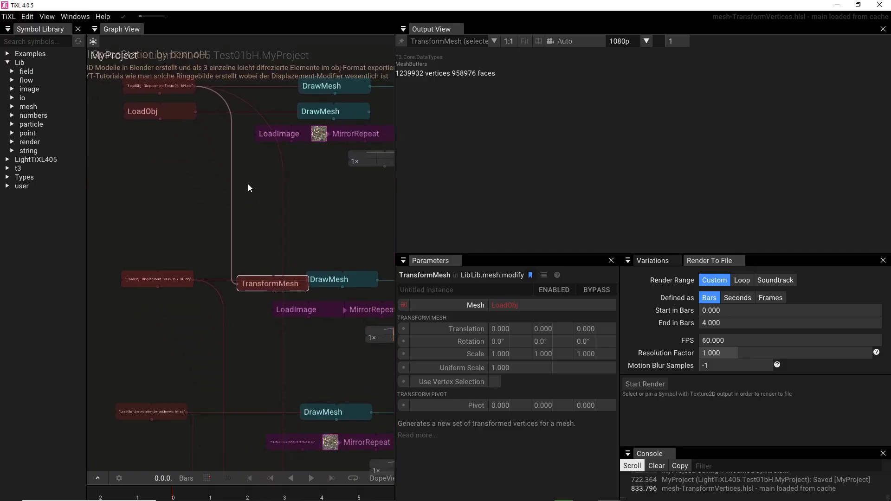
{"action": "left_click_drag", "start_coordinate": [253, 225], "coordinate": [289, 431]}
{"action": "right_click_drag", "start_coordinate": [240, 441], "coordinate": [236, 319]}
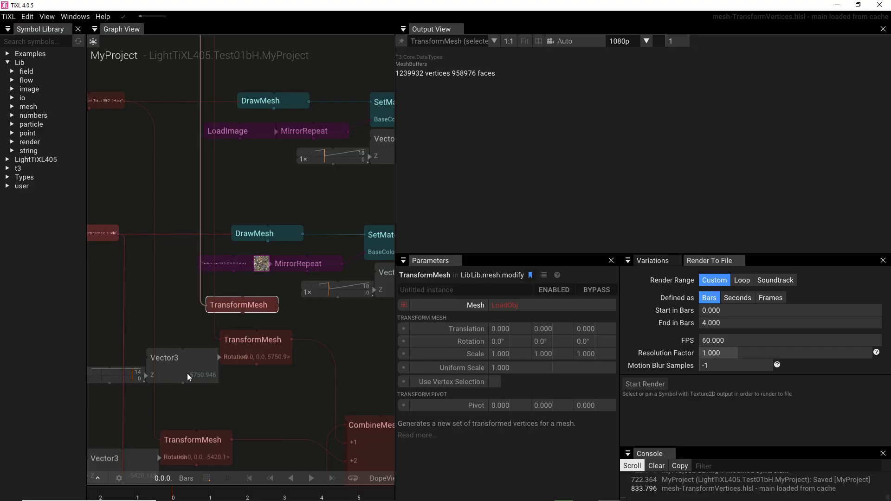
Branch a DrawMesh node off the animated TransformMesh node to preview its mesh, and move the new unanimated TransformMesh node slightly aside.
{"action": "left_click", "coordinate": [251, 349]}
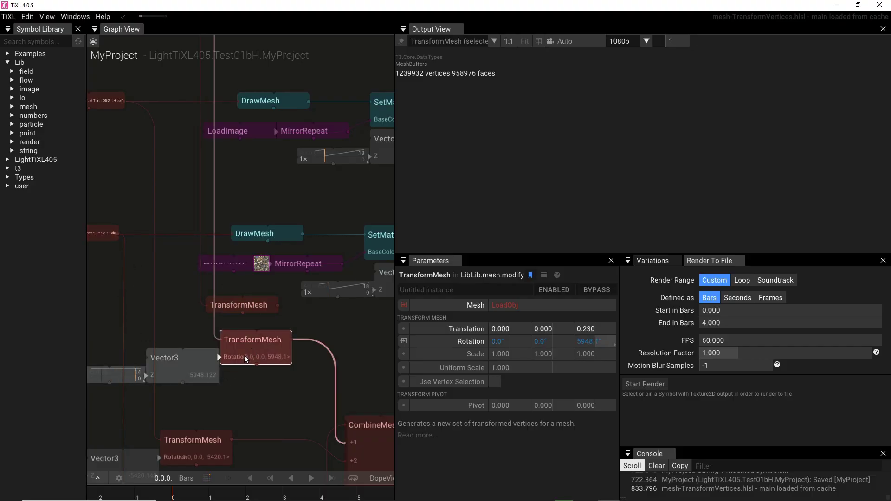
{"action": "right_click_drag", "start_coordinate": [296, 390], "coordinate": [234, 349]}
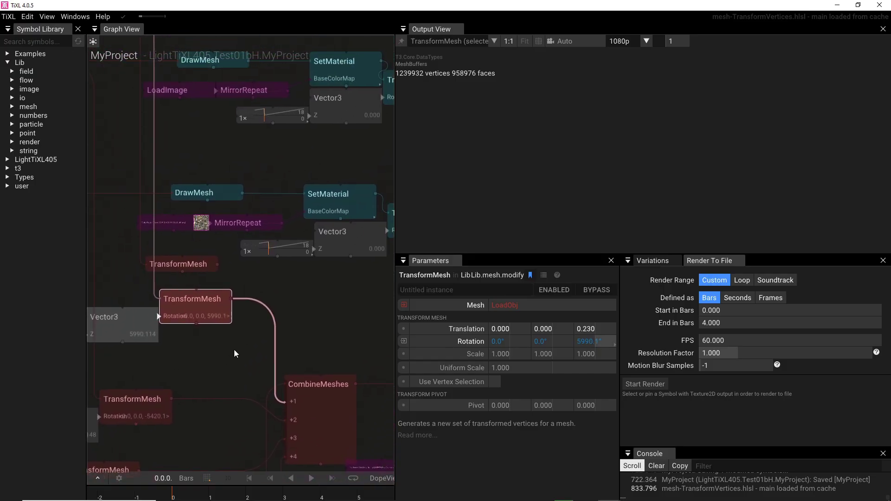
{"action": "left_click_drag", "start_coordinate": [231, 299], "coordinate": [307, 299]}
{"action": "left_click", "coordinate": [336, 324]}
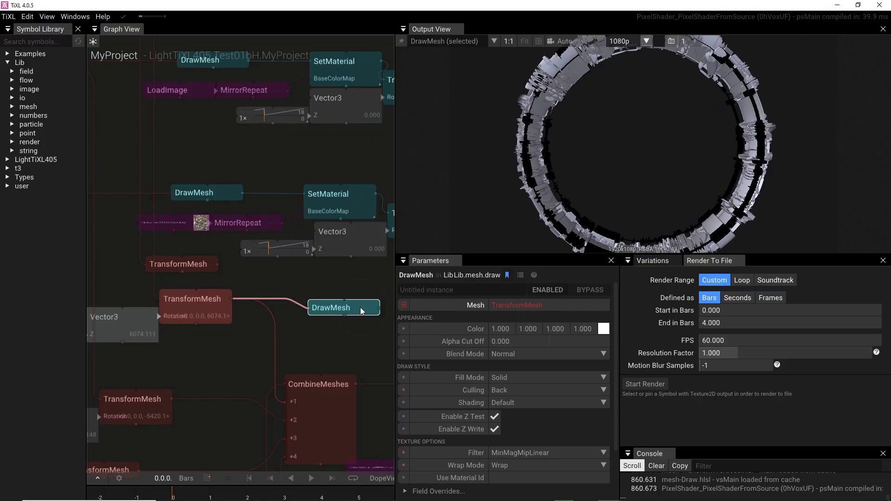
{"action": "left_click_drag", "start_coordinate": [359, 310], "coordinate": [358, 305]}
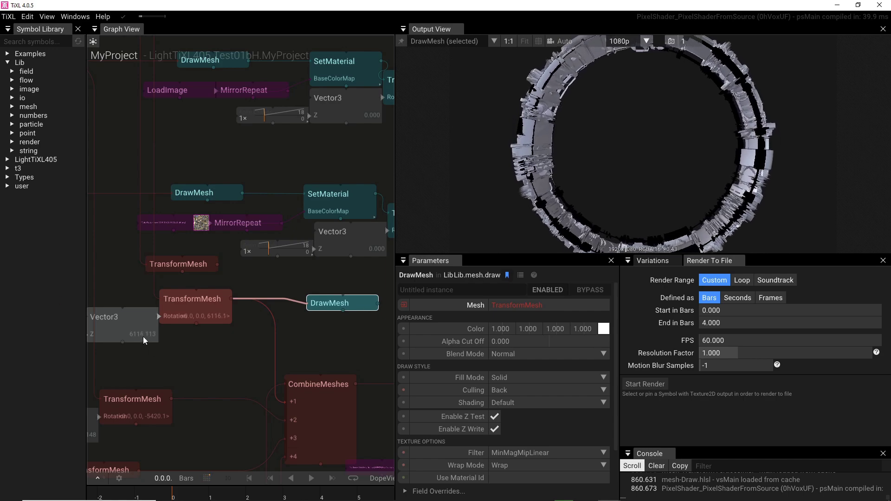
{"action": "left_click_drag", "start_coordinate": [175, 264], "coordinate": [138, 271]}
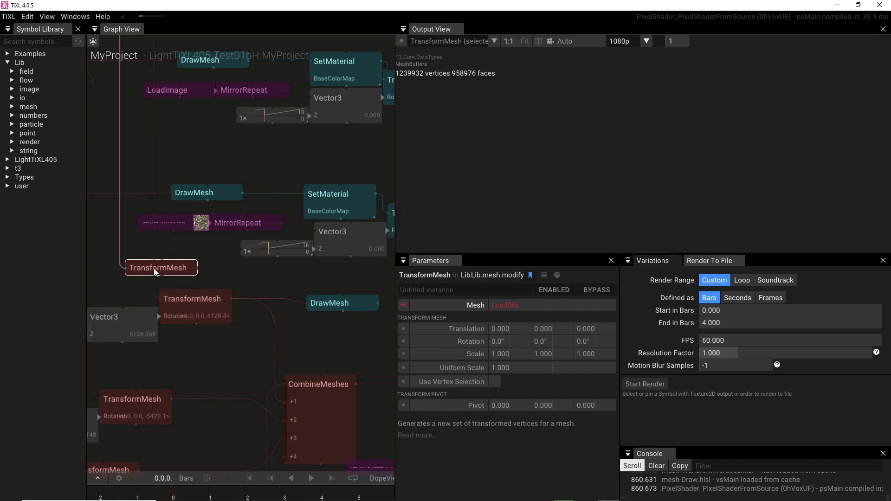